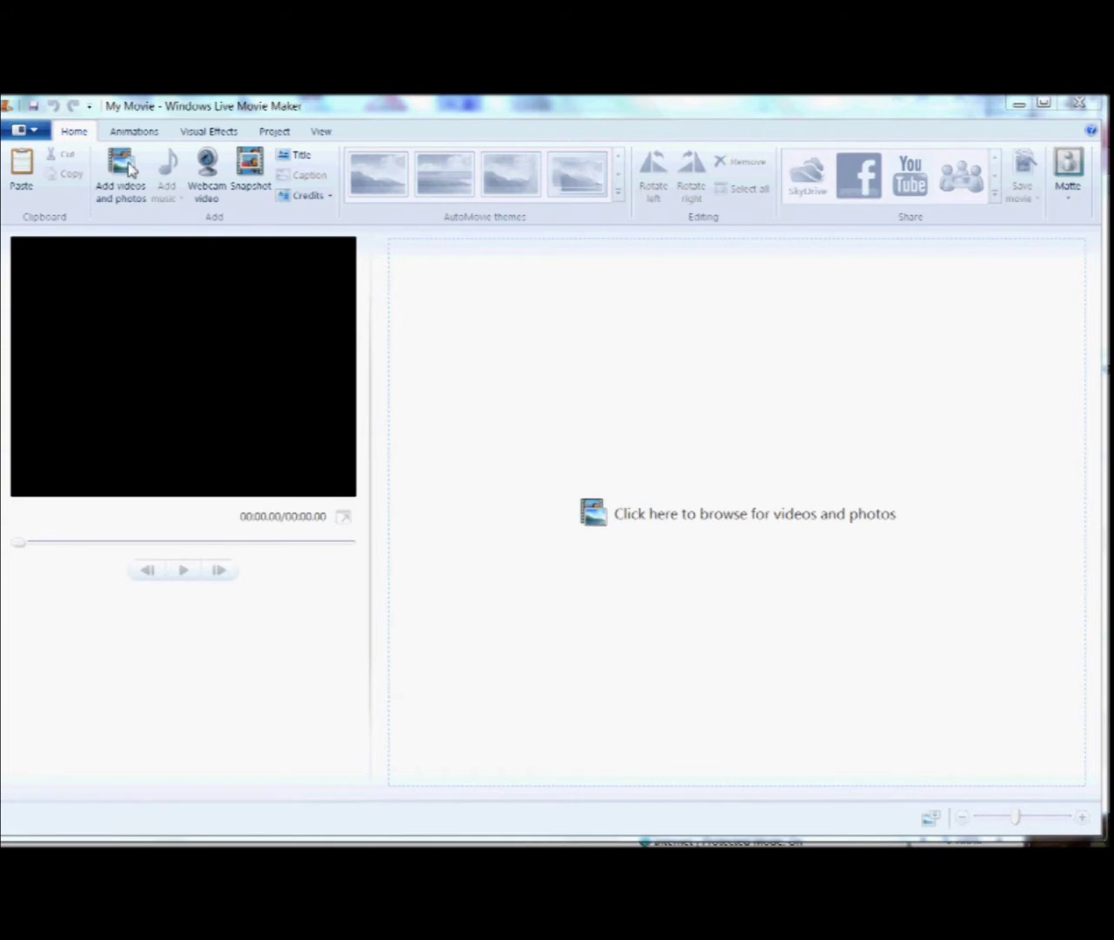
# Select every photo in Pictures > Kids with Ctrl+A and add them, making a 3:09 movie
pyautogui.click(123, 167)
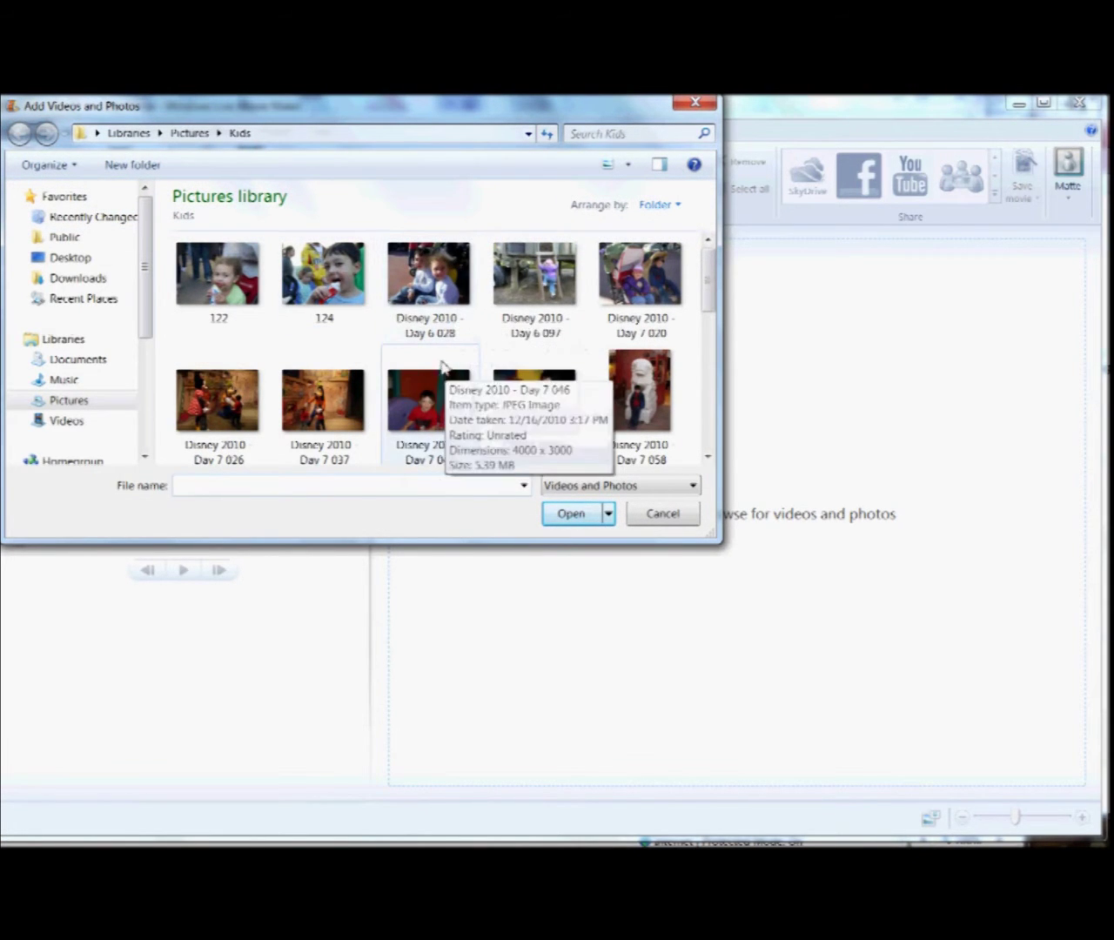
pyautogui.click(433, 302)
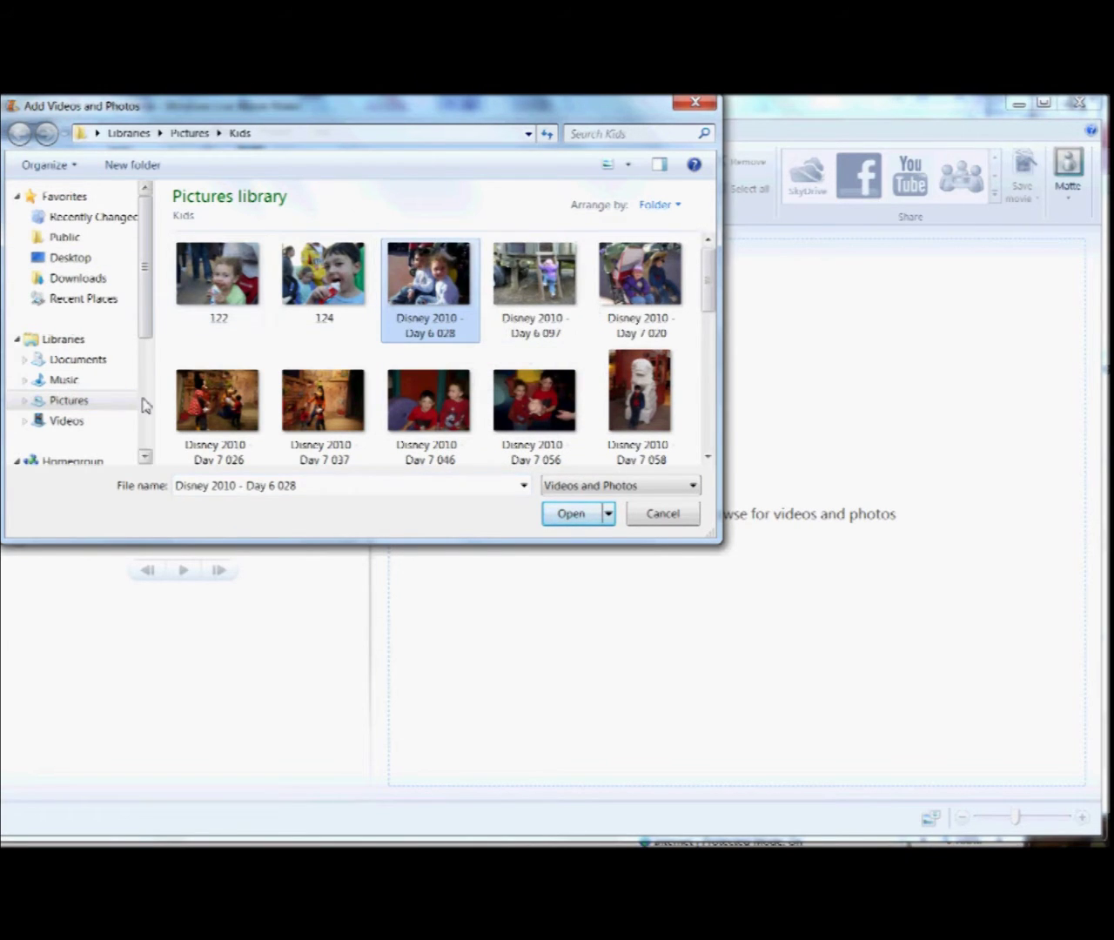
pyautogui.hotkey('ctrl', 'a')
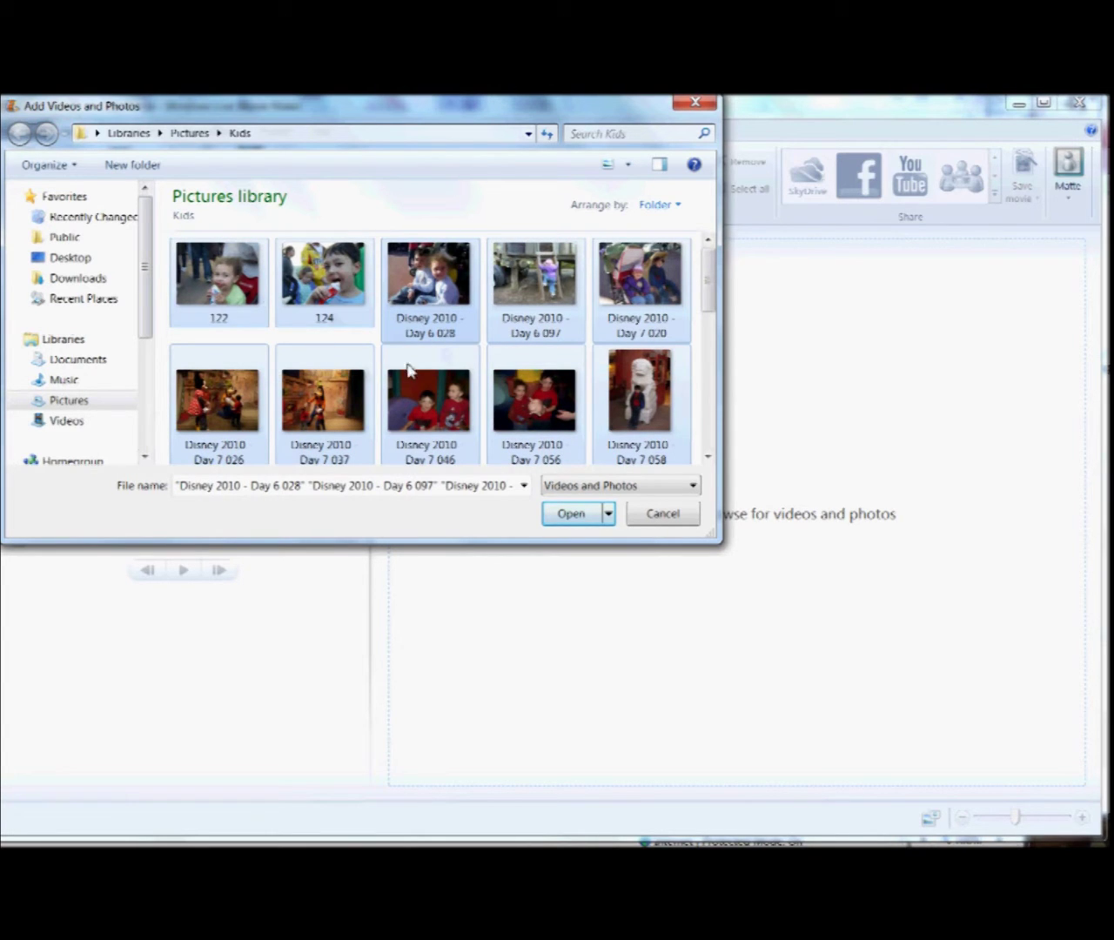
pyautogui.click(570, 514)
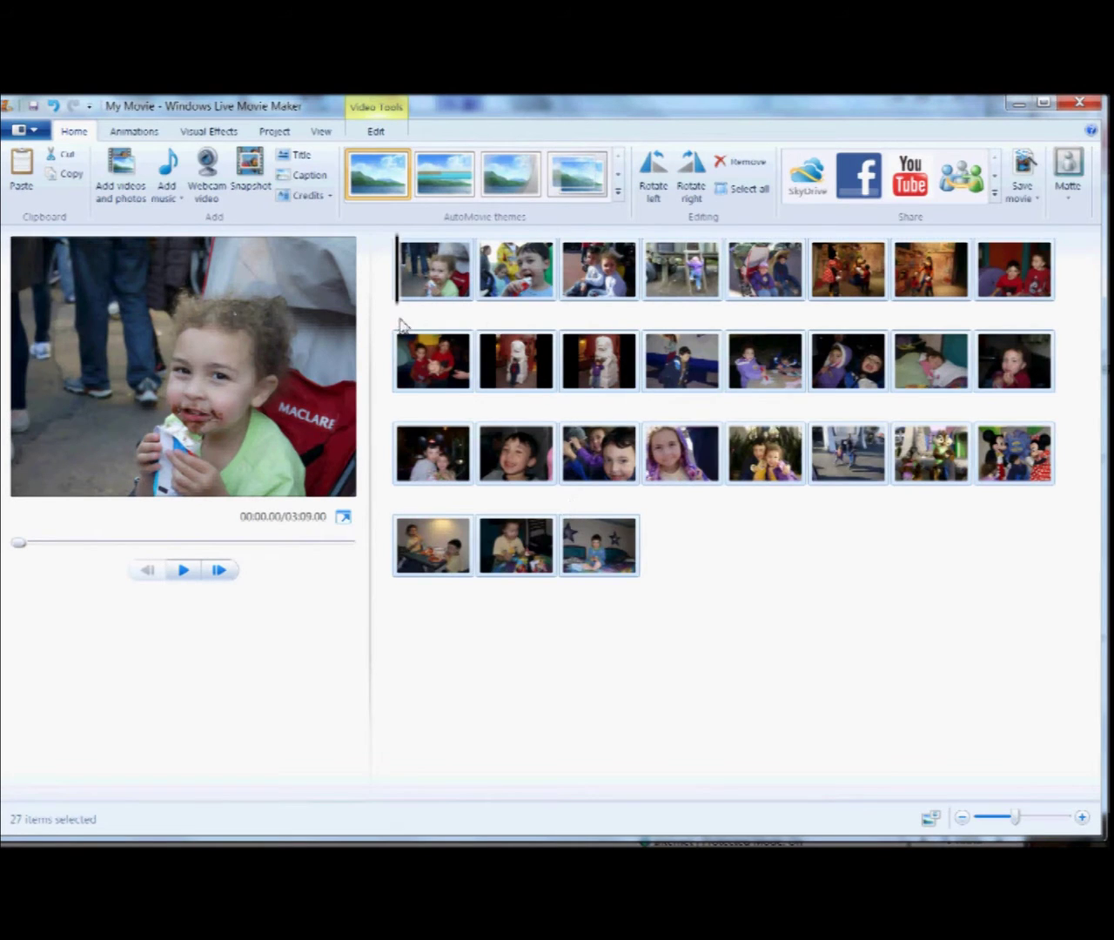
# Add an opening title 'Walt Disney World' over 'December, 2010' with the Cinematic - burst effect
pyautogui.click(301, 158)
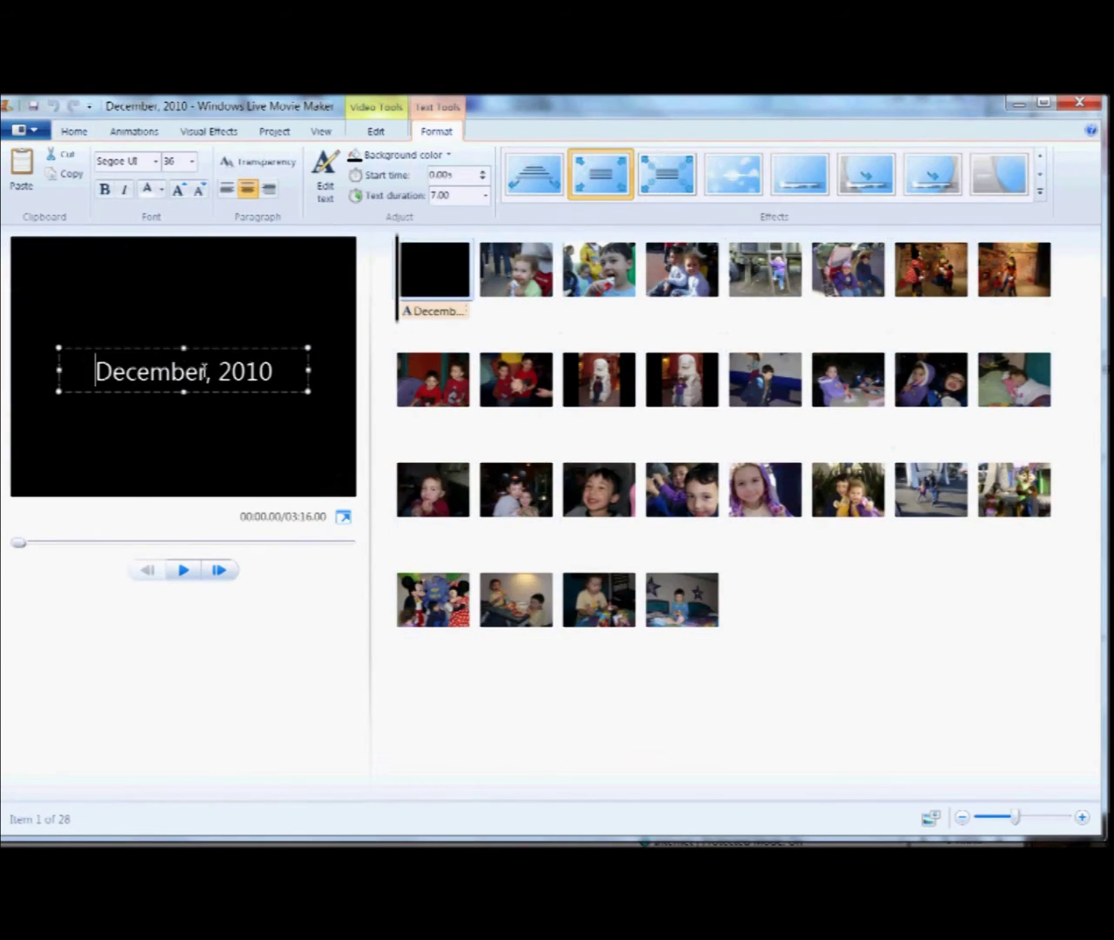
pyautogui.write('Wwalt Di')
pyautogui.press('BackSpace')
pyautogui.press('BackSpace')
pyautogui.press('BackSpace')
pyautogui.press('BackSpace')
pyautogui.press('BackSpace')
pyautogui.press('BackSpace')
pyautogui.press('BackSpace')
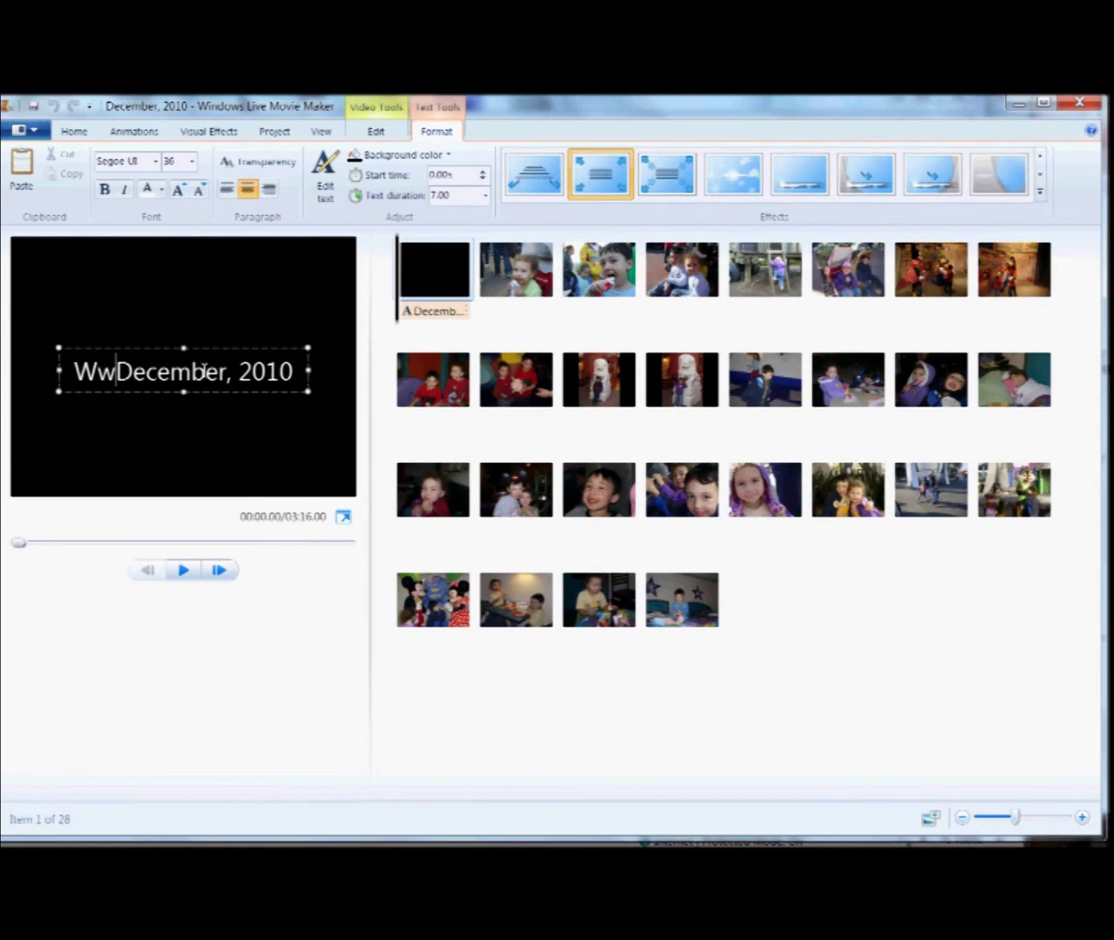
pyautogui.write('alt Di')
pyautogui.write('sney World')
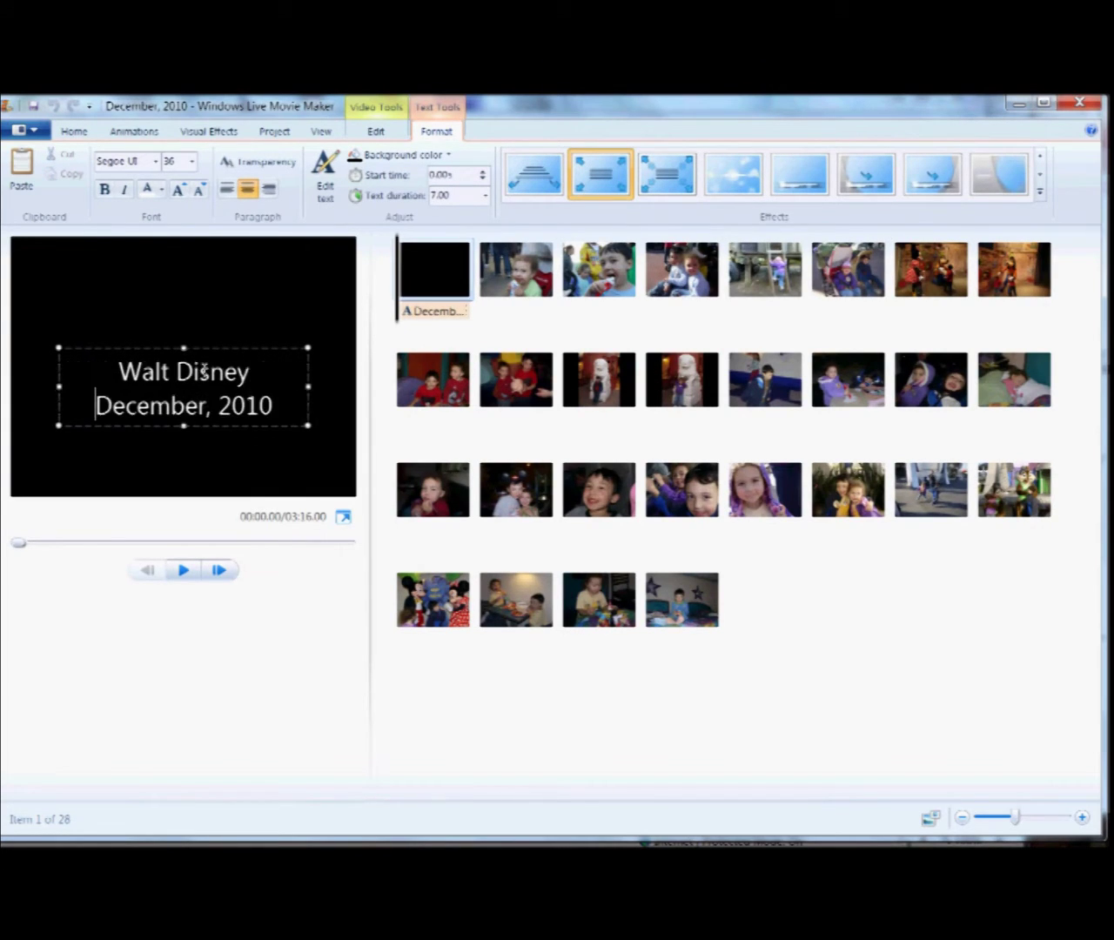
pyautogui.press('Return')
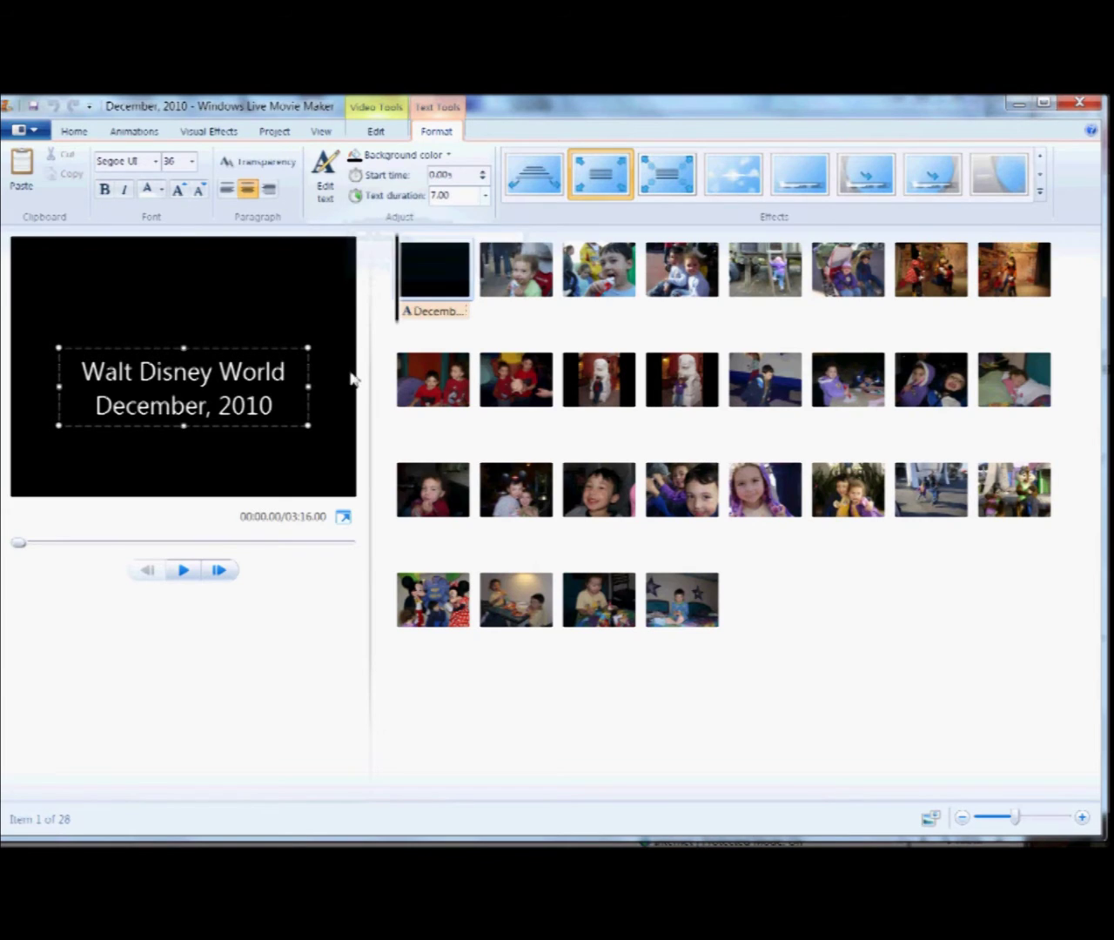
pyautogui.click(738, 182)
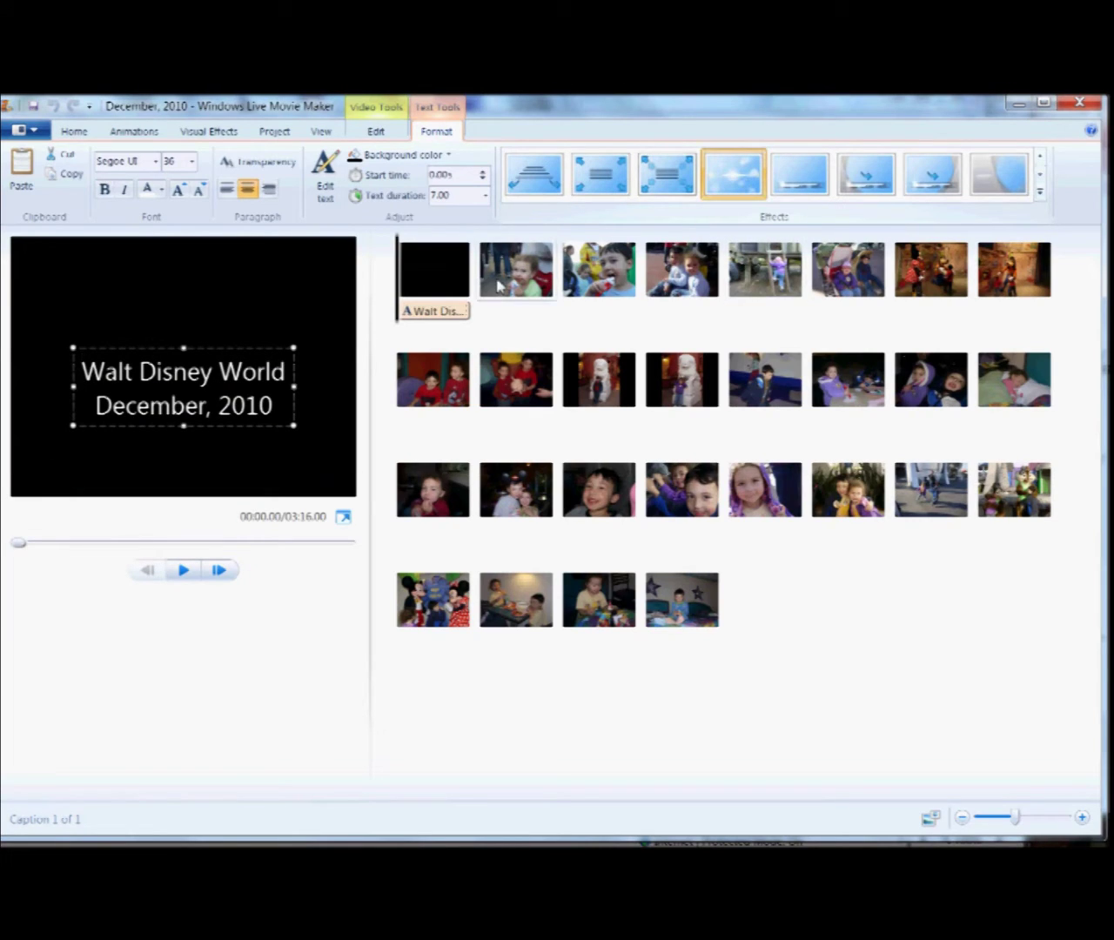
pyautogui.click(75, 133)
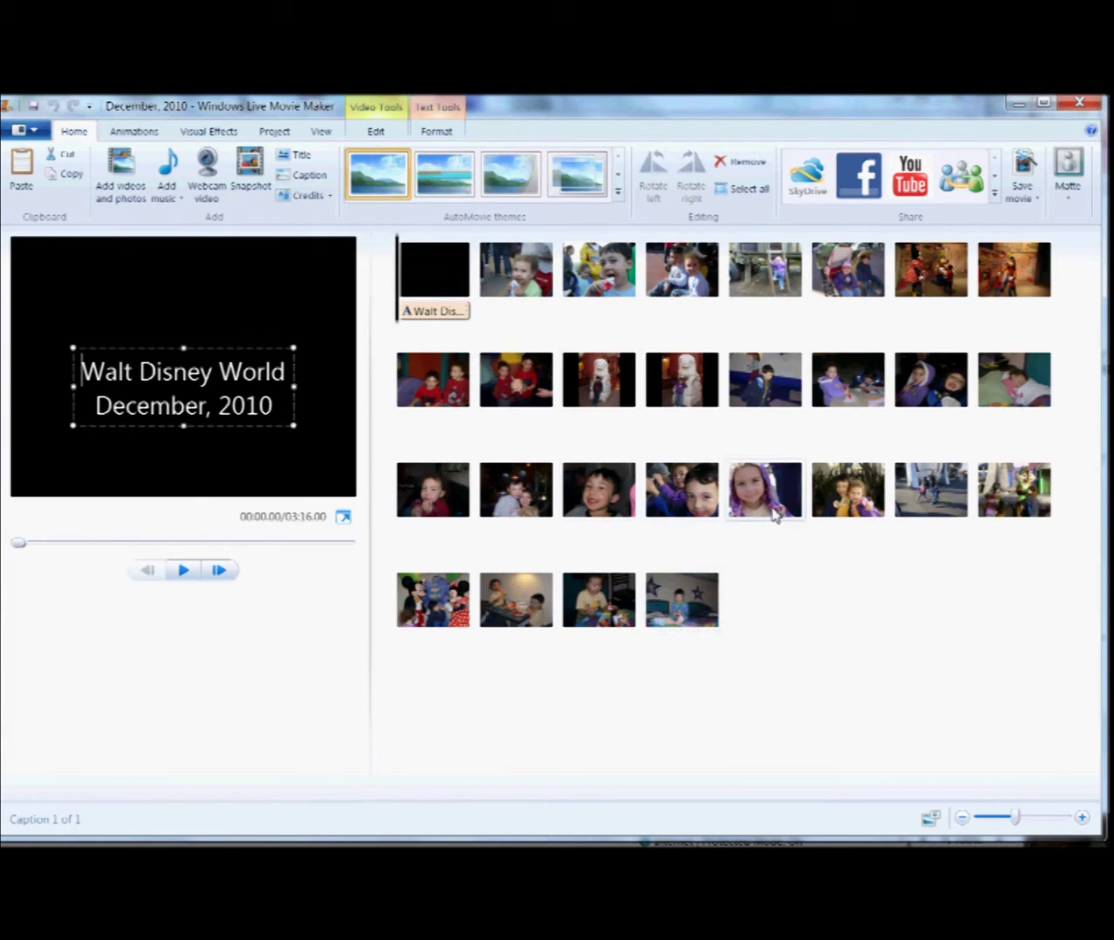
# Drag the Disney 2019.JPG mouse-ears photo to the end of the storyboard
pyautogui.click(499, 500)
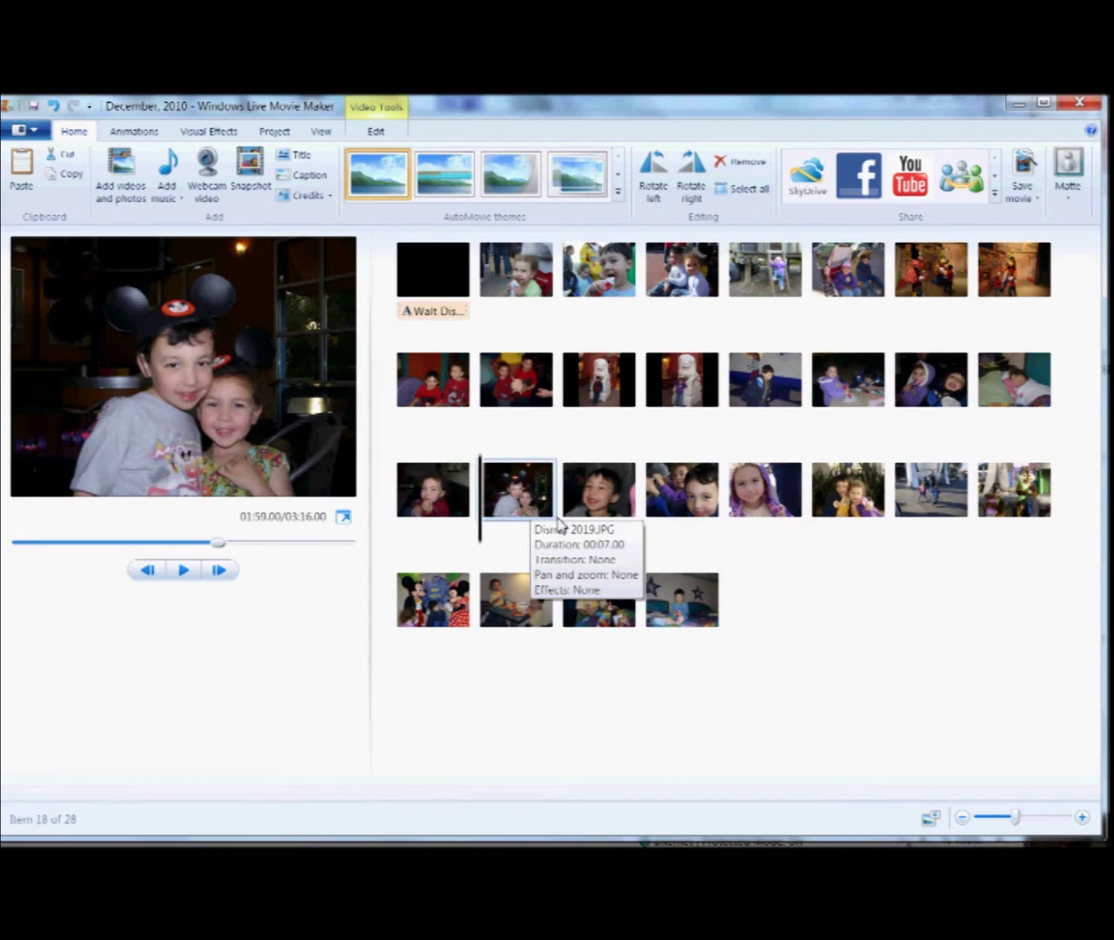
pyautogui.moveTo(534, 504); pyautogui.dragTo(740, 641)
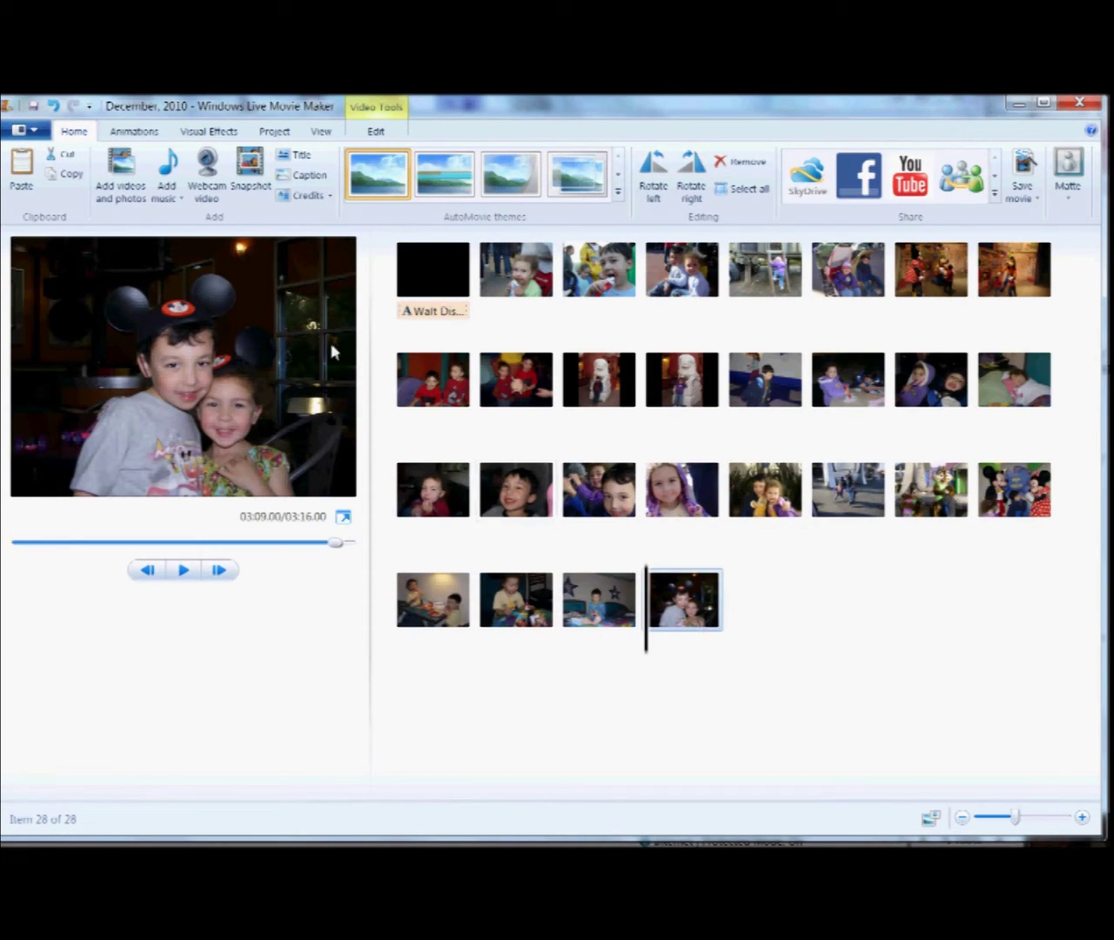
pyautogui.click(400, 280)
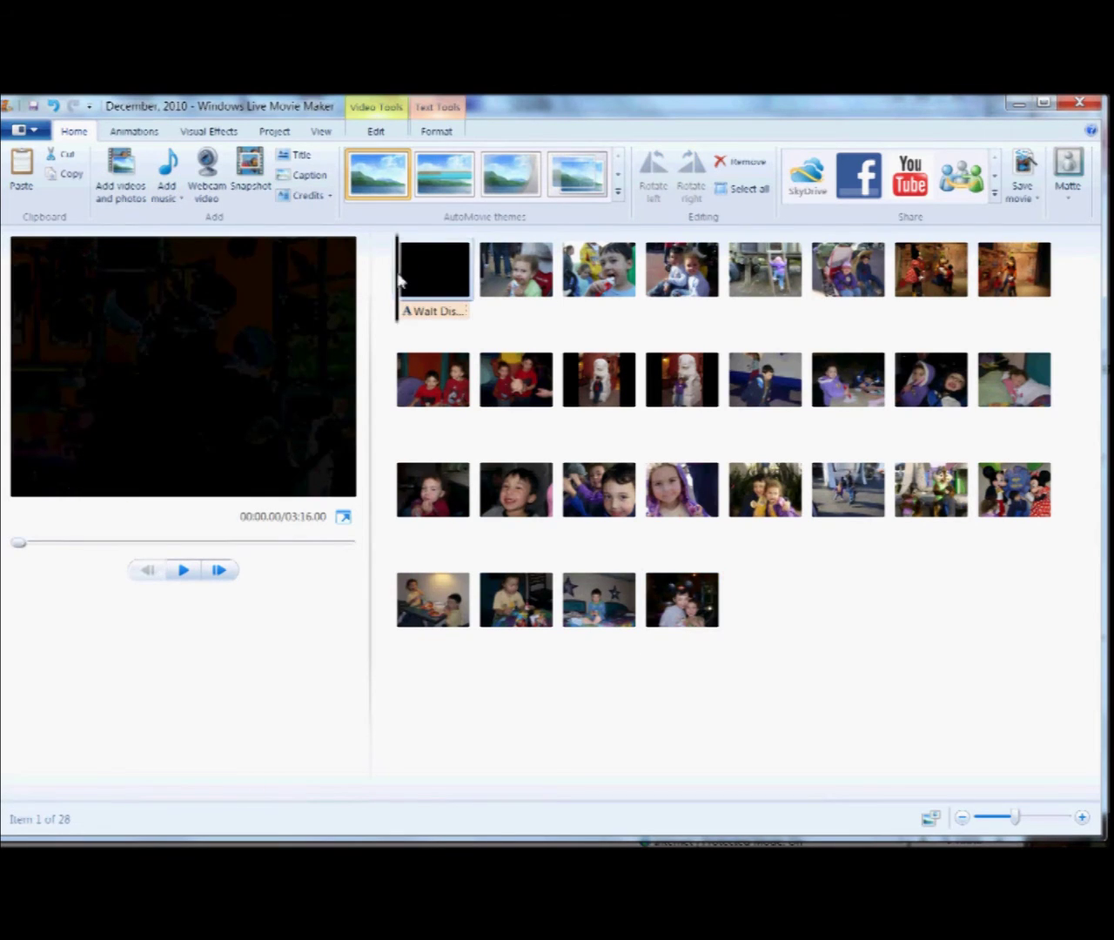
pyautogui.click(168, 174)
# Add '03 Just Kidding' from the Kids folder as the background music
pyautogui.click(234, 287)
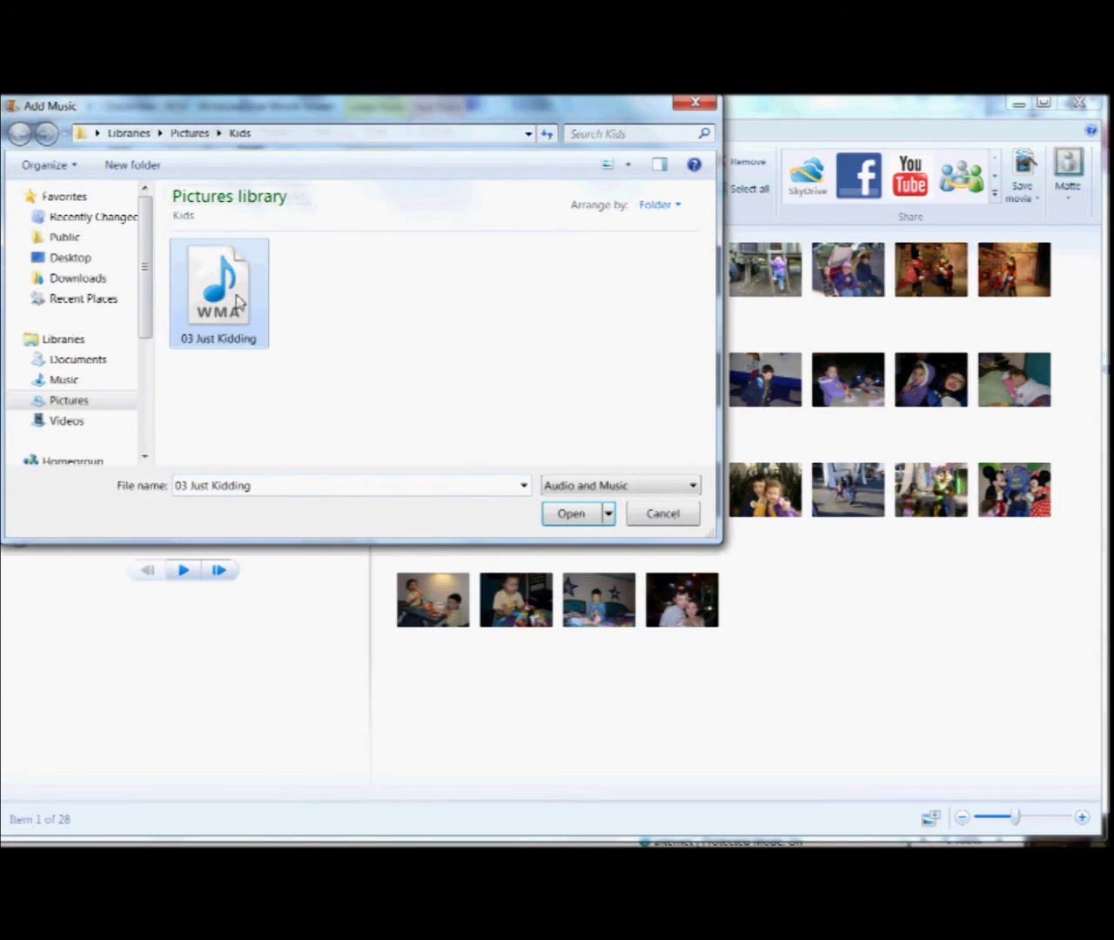
pyautogui.click(561, 522)
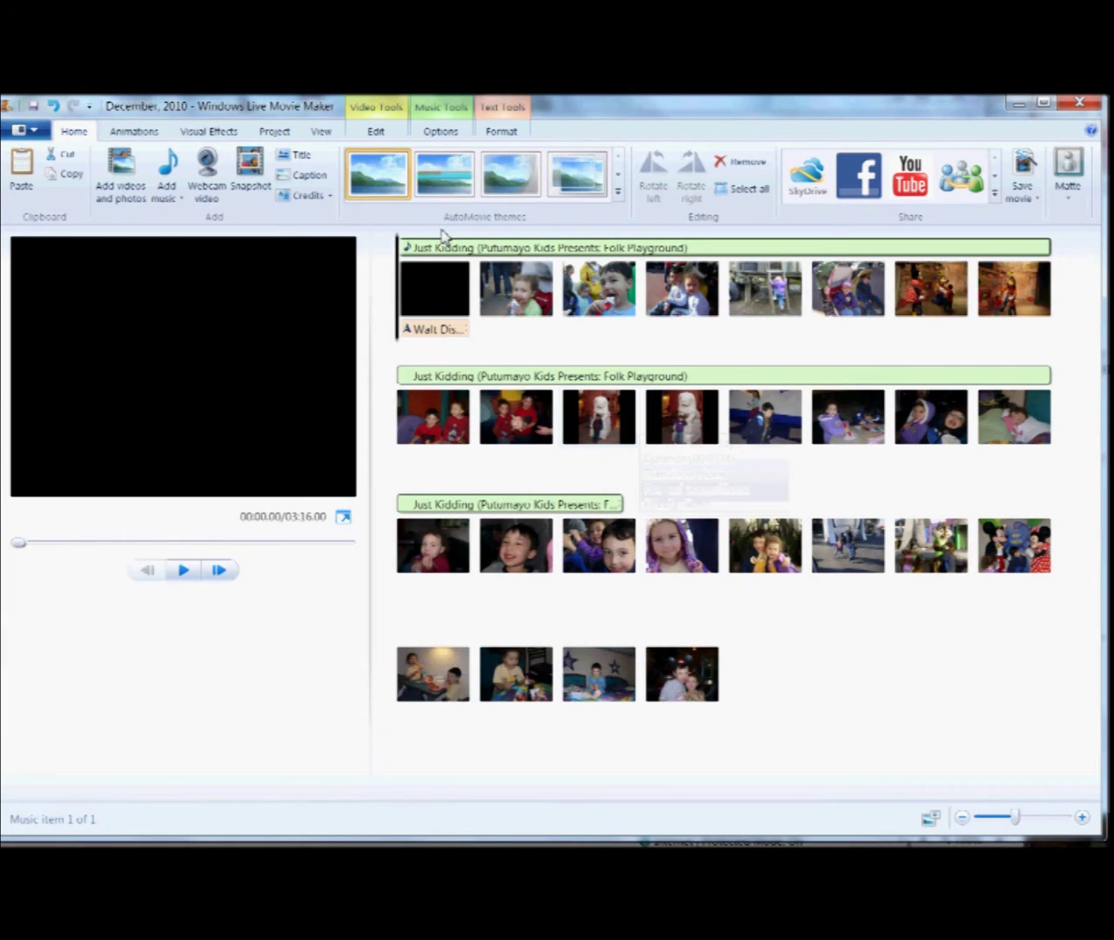
# Fit photo durations to the song so the movie runs 2:11.75, then select the first photo after the title
pyautogui.click(275, 132)
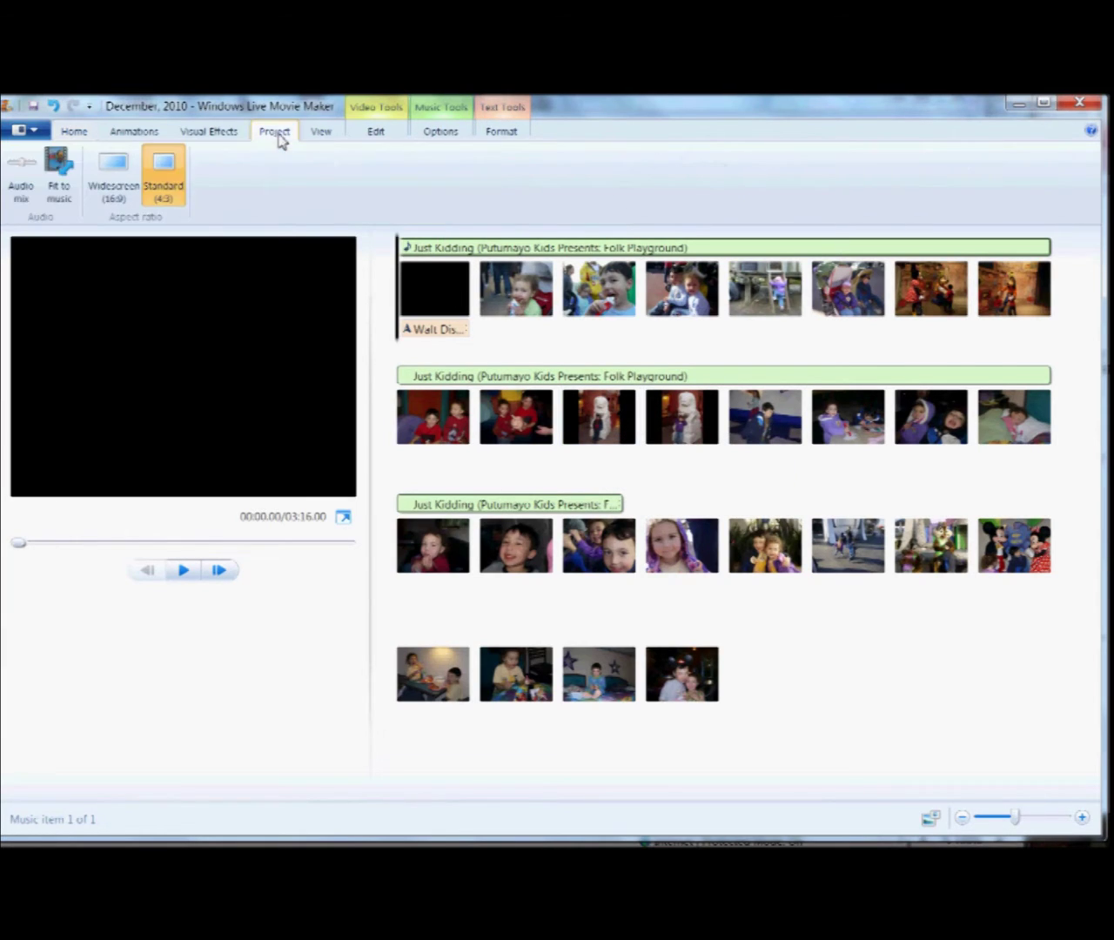
pyautogui.click(59, 174)
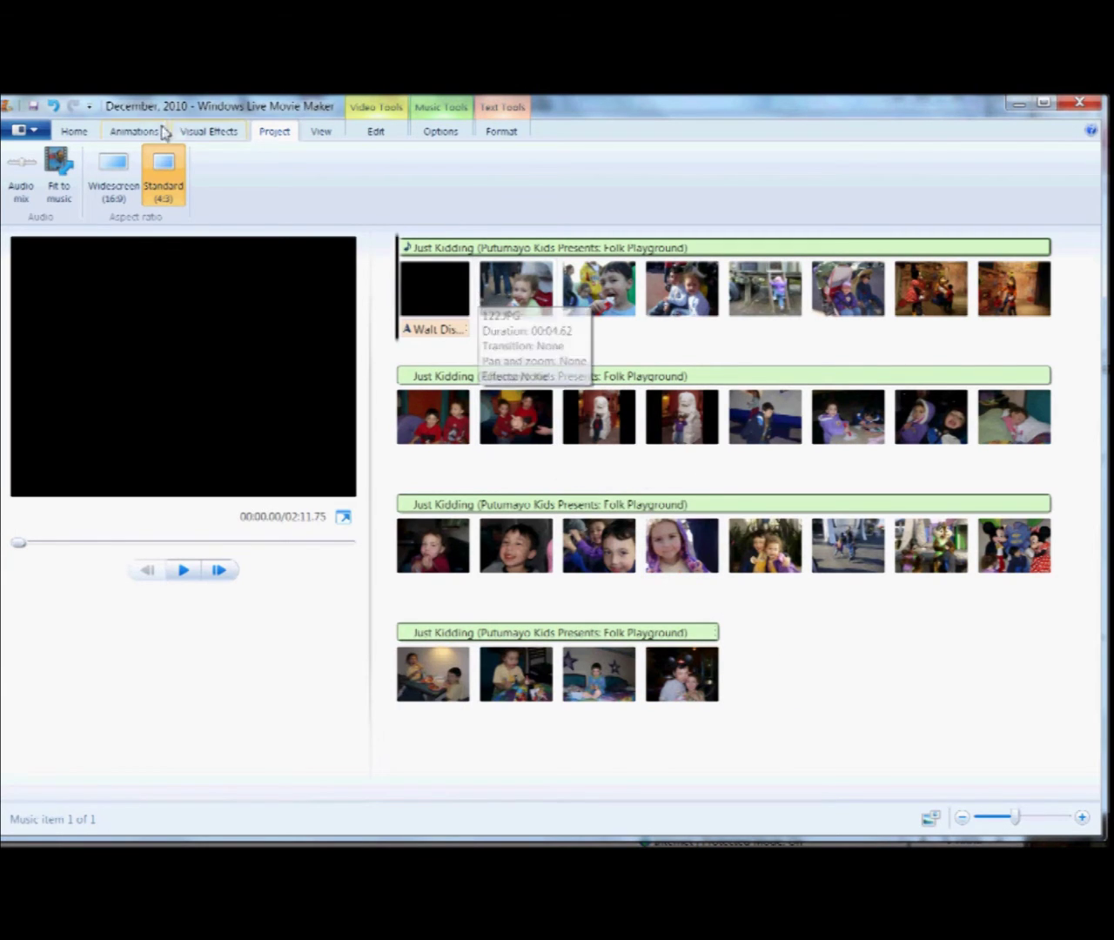
pyautogui.click(73, 132)
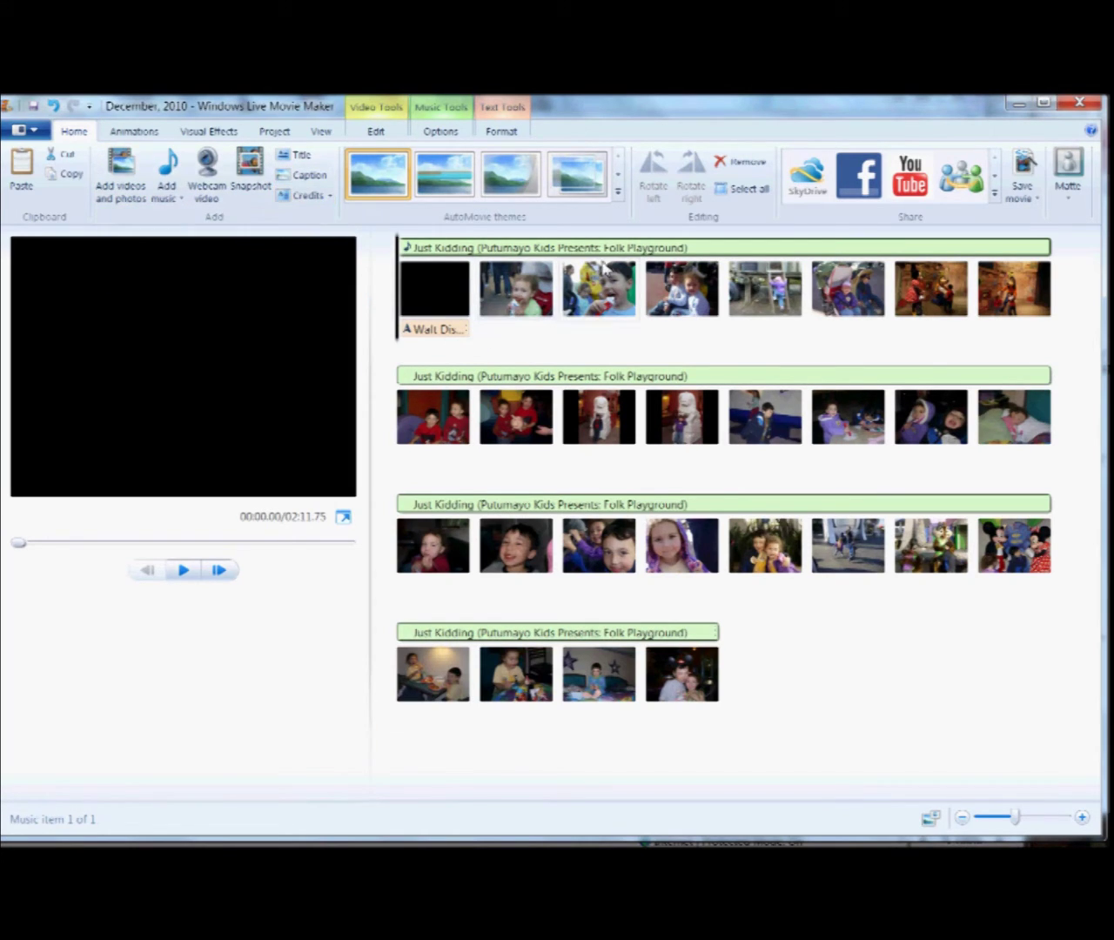
pyautogui.click(487, 313)
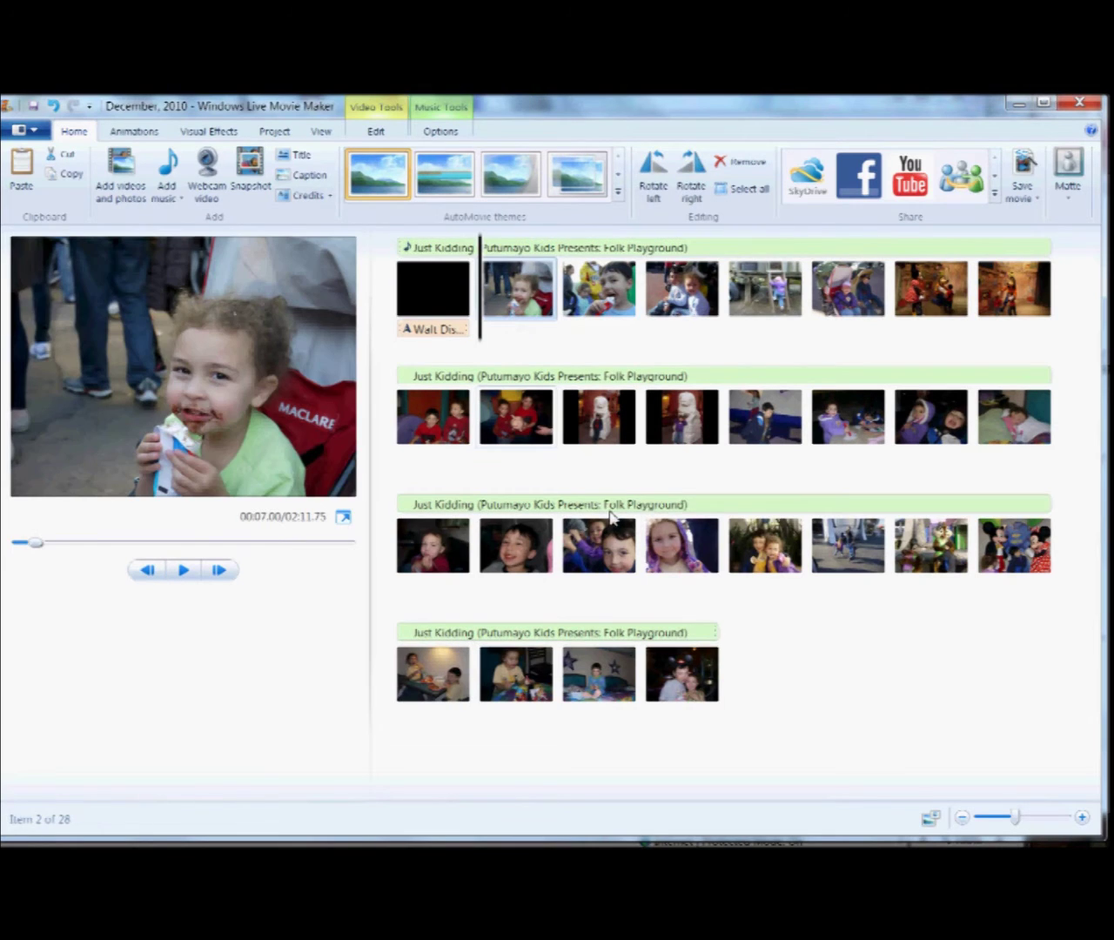
# Apply the 1.50-second Cinematic transition to every clip, shortening the movie to 1:31.25
pyautogui.keyDown('shift'); pyautogui.click(696, 677); pyautogui.keyUp('shift')
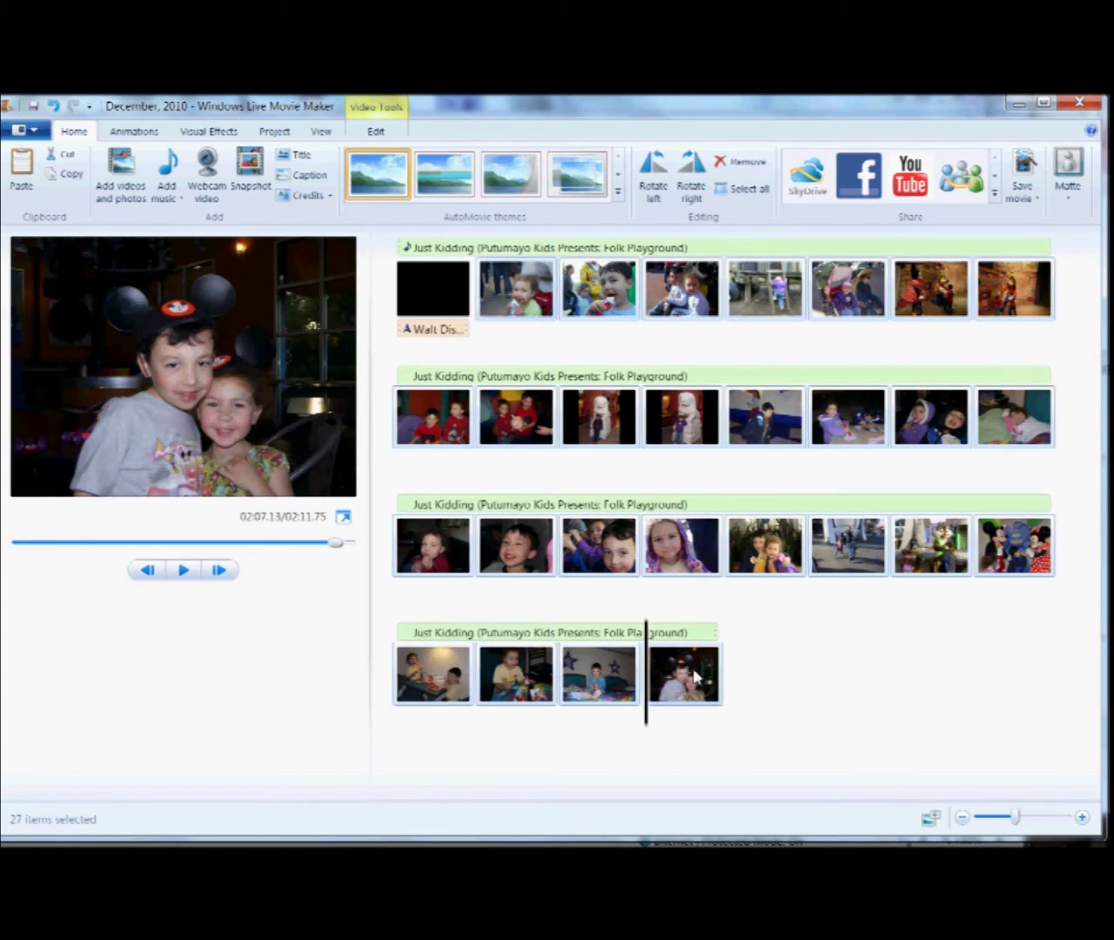
pyautogui.click(519, 296)
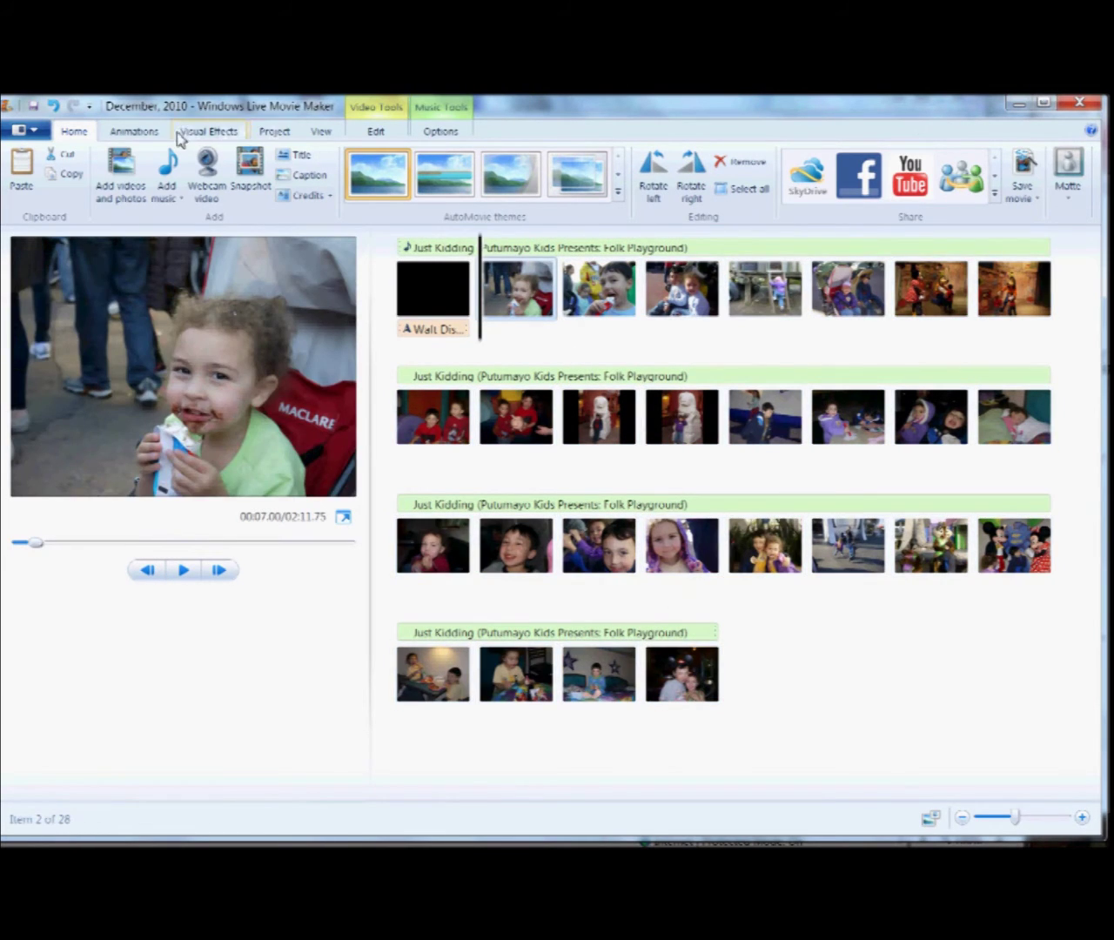
pyautogui.click(141, 133)
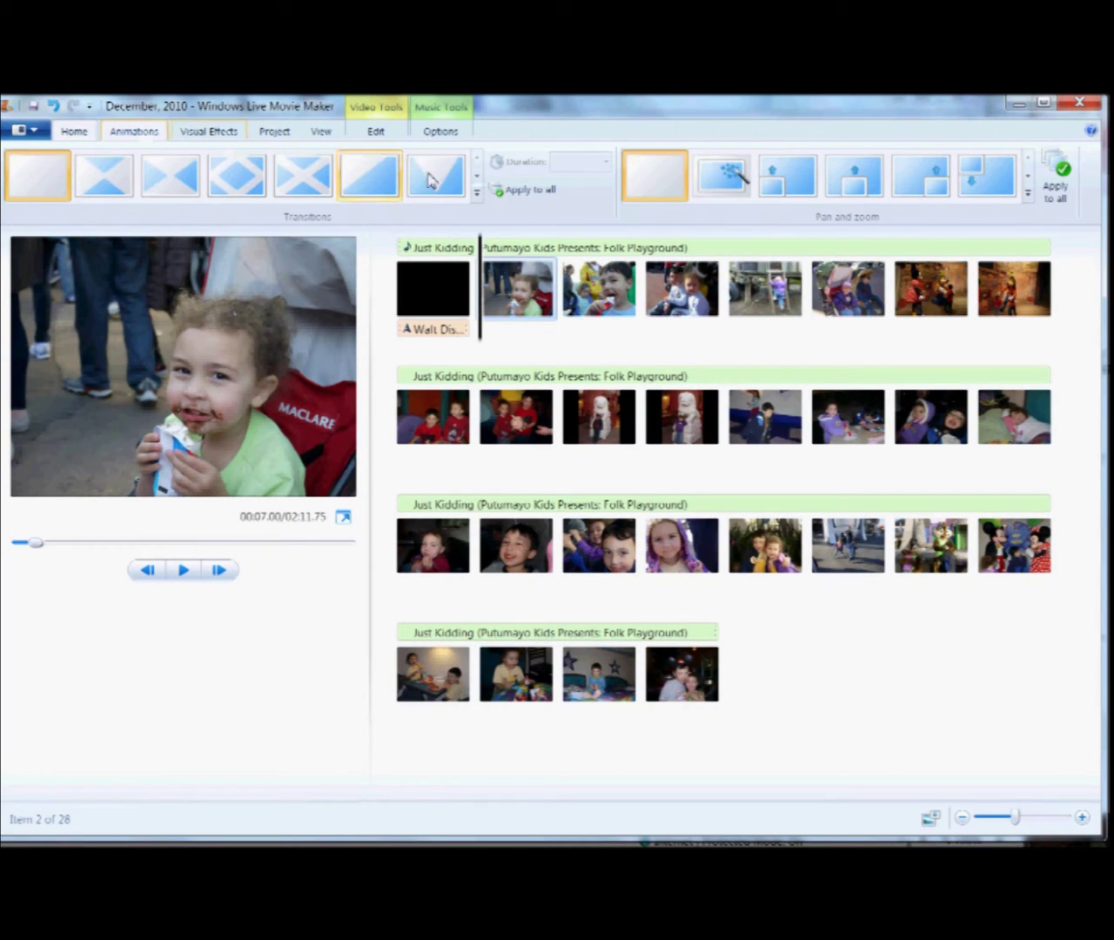
pyautogui.click(477, 199)
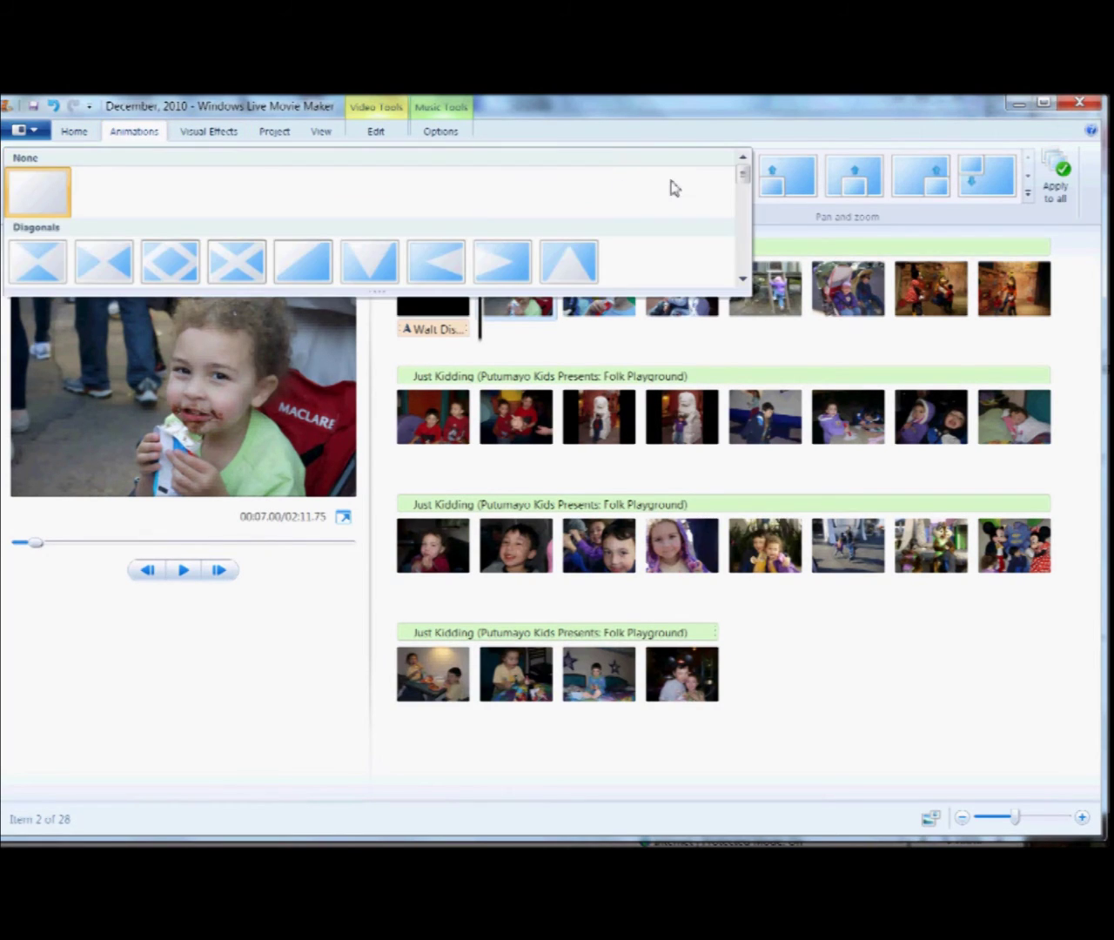
pyautogui.moveTo(738, 181); pyautogui.dragTo(750, 275)
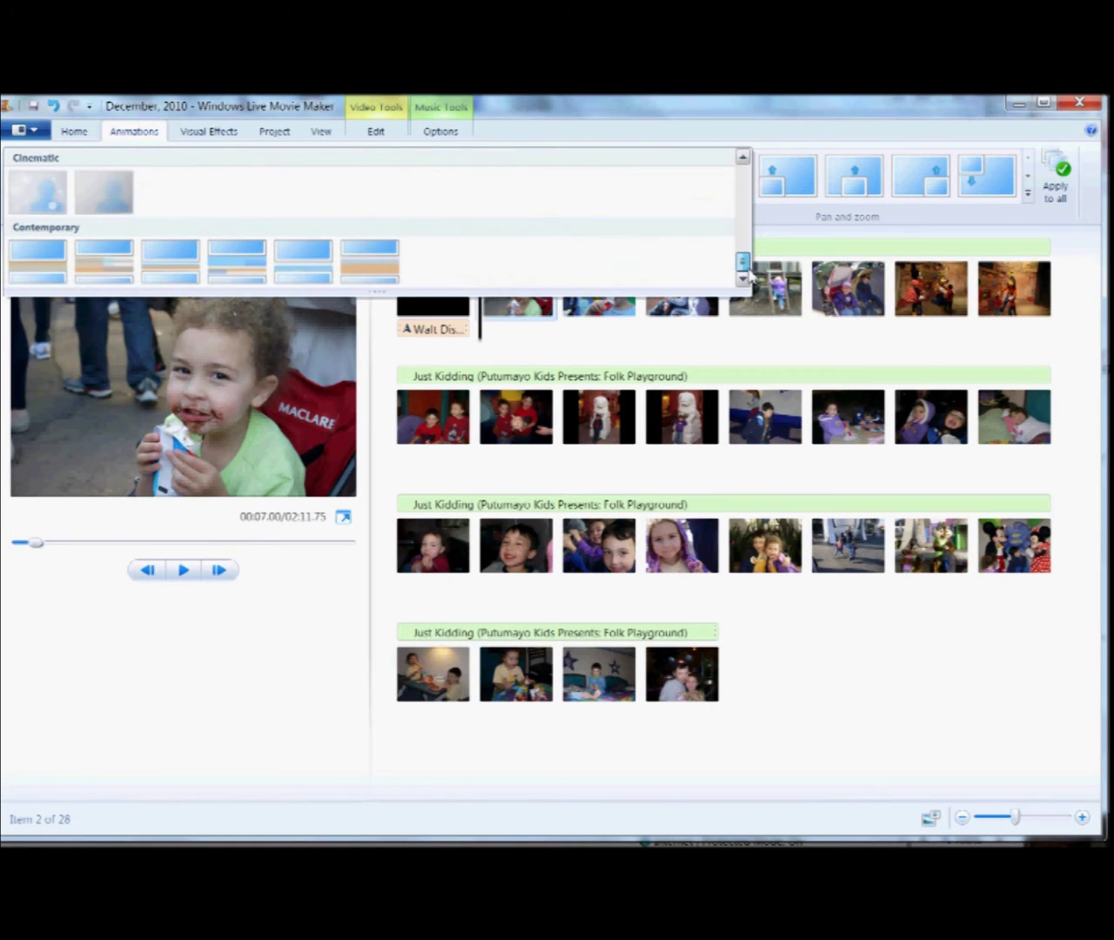
pyautogui.click(36, 196)
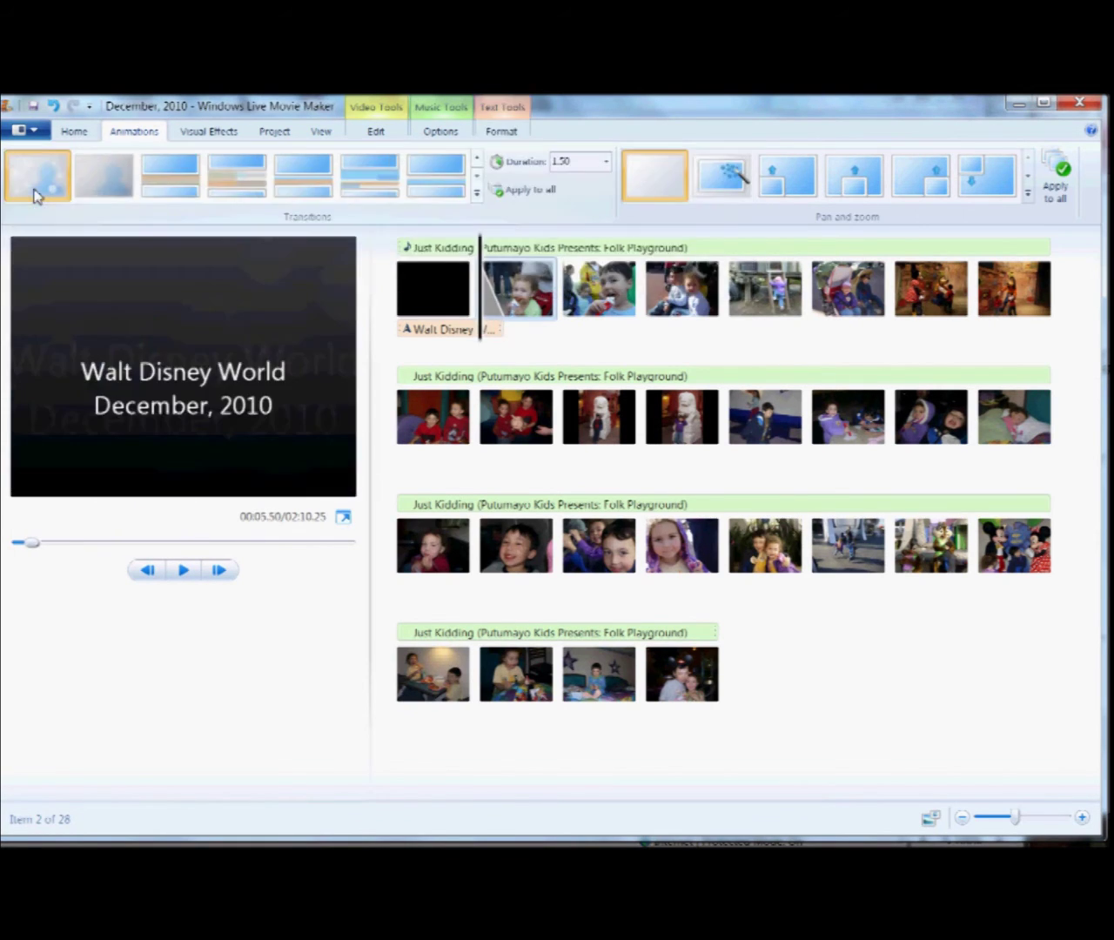
pyautogui.click(523, 193)
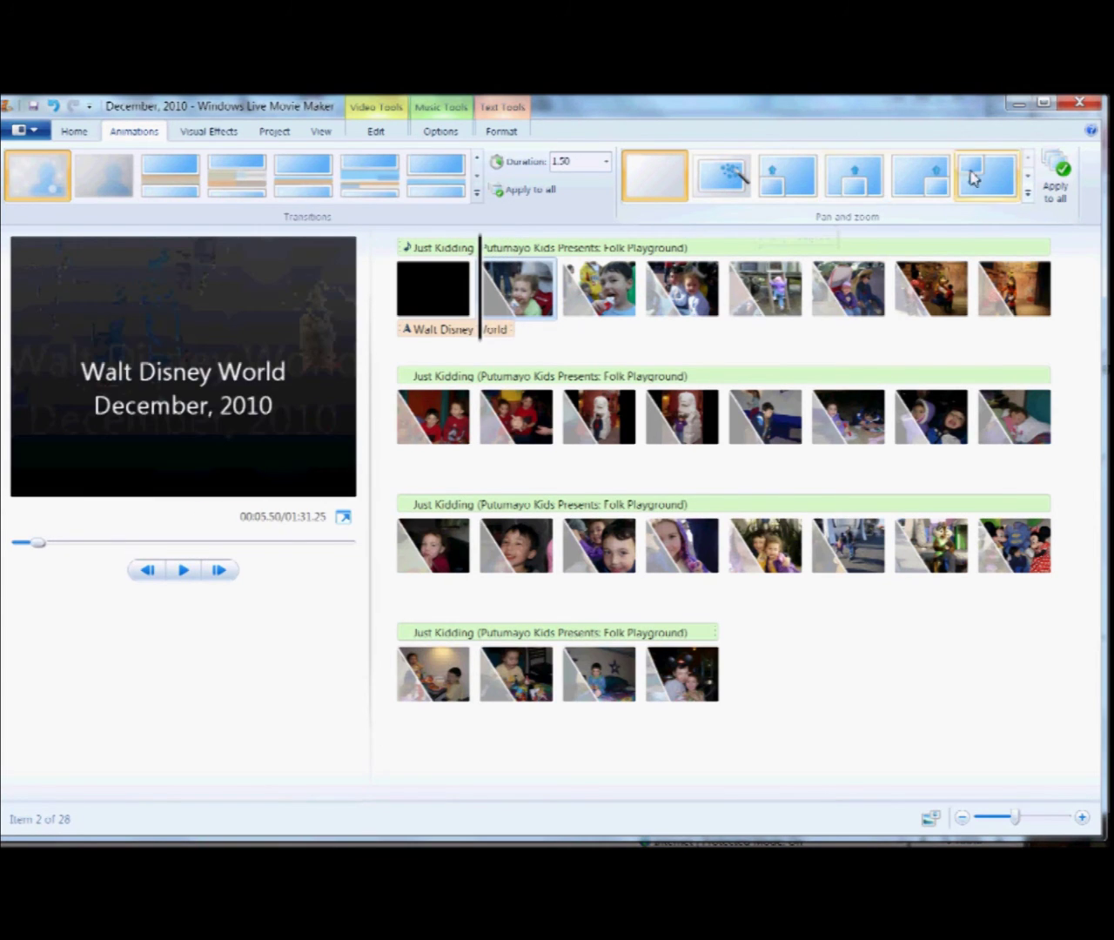
# Apply Automatic pan and zoom to all clips and return to the Home editing options
pyautogui.click(731, 181)
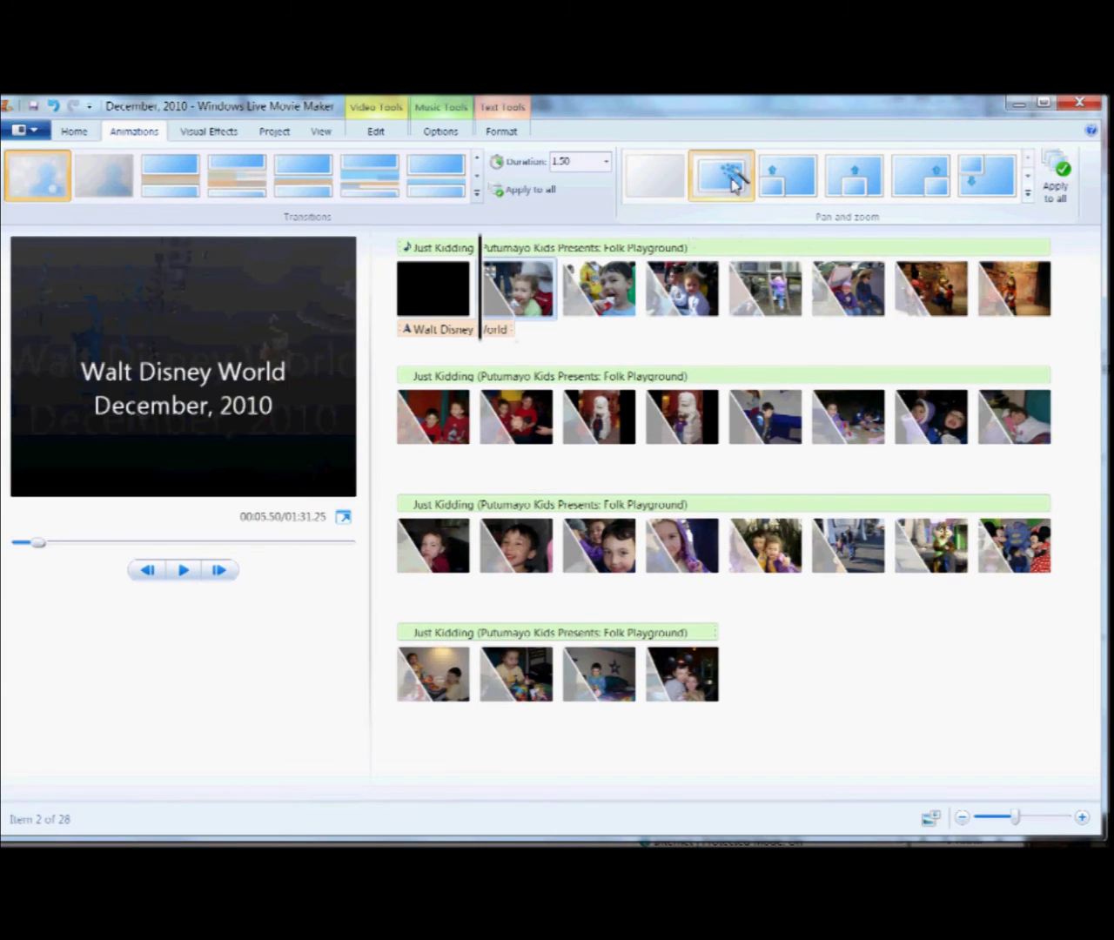
pyautogui.click(1058, 199)
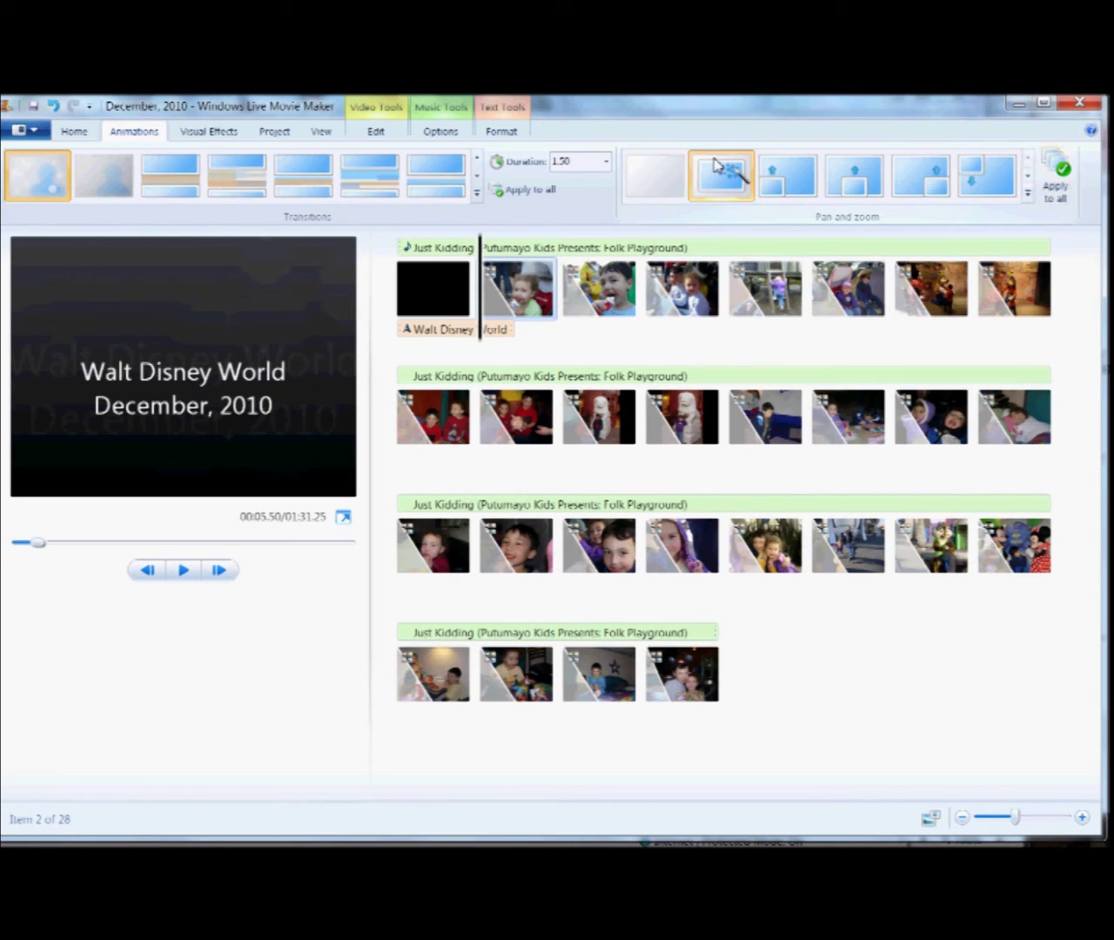
pyautogui.click(73, 132)
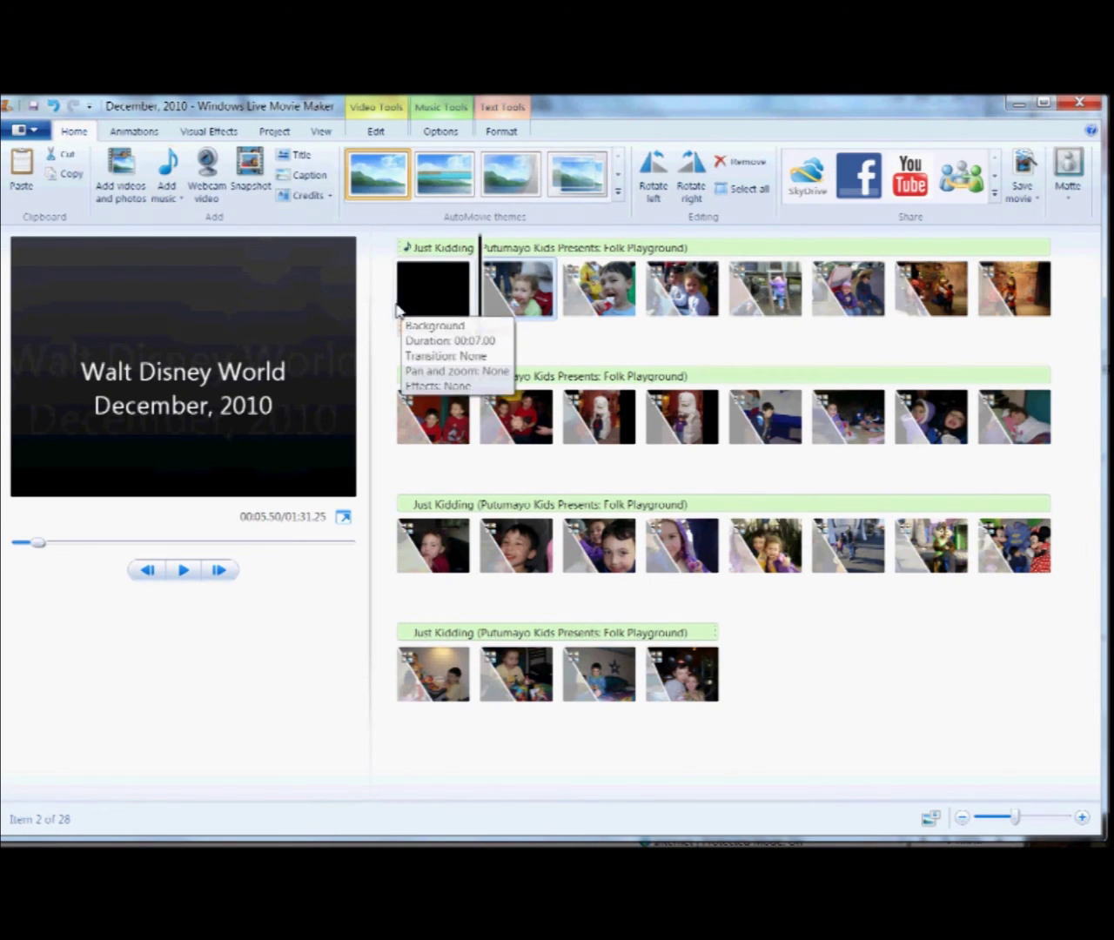
pyautogui.click(402, 315)
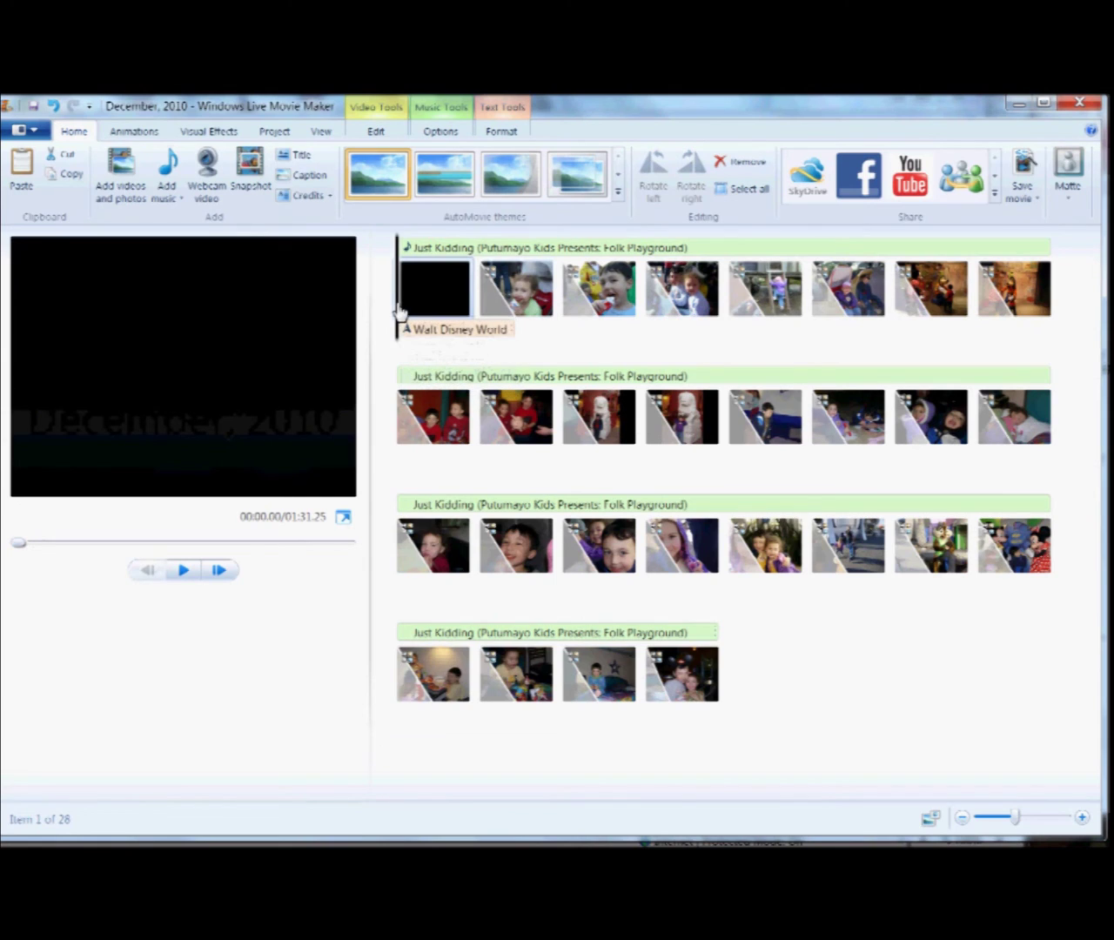
# Preview the slideshow to 0:17.94, then view the movie save options
pyautogui.click(183, 572)
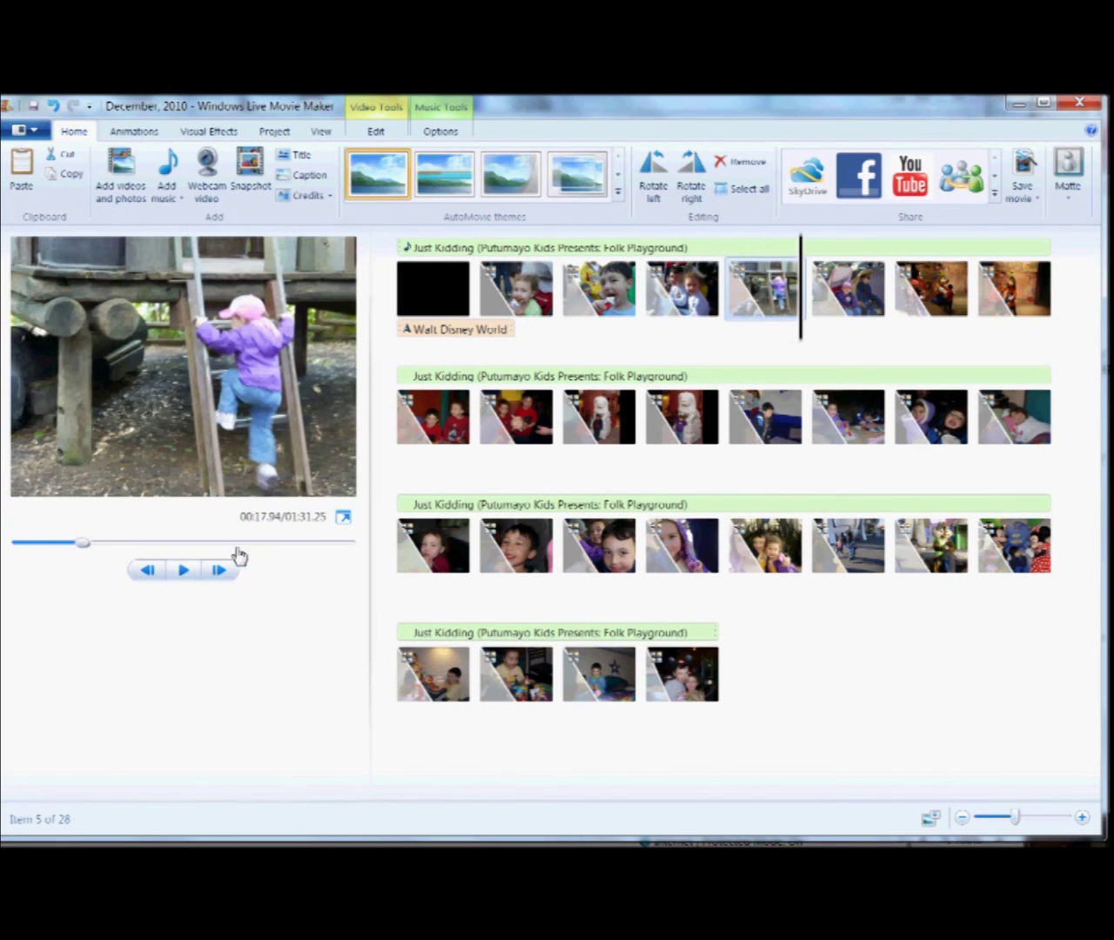
pyautogui.click(1036, 203)
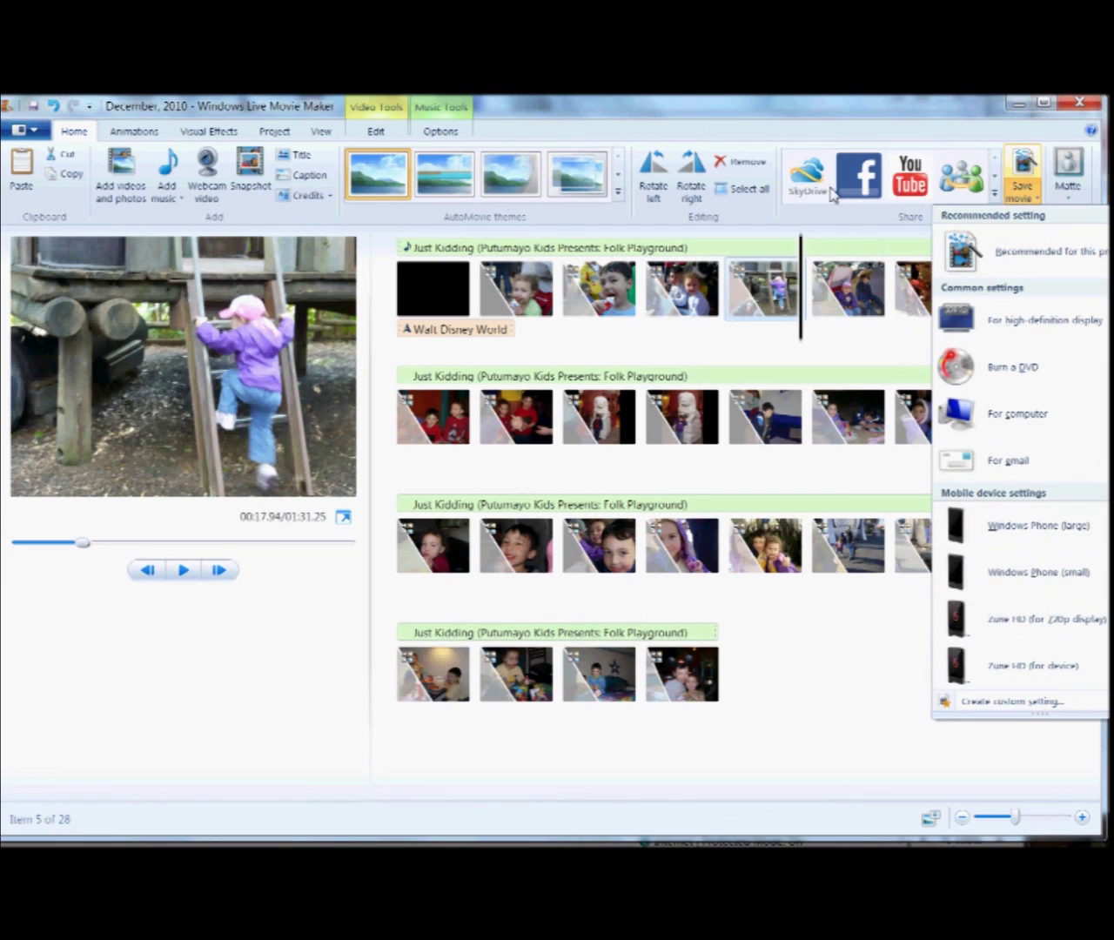
pyautogui.click(839, 111)
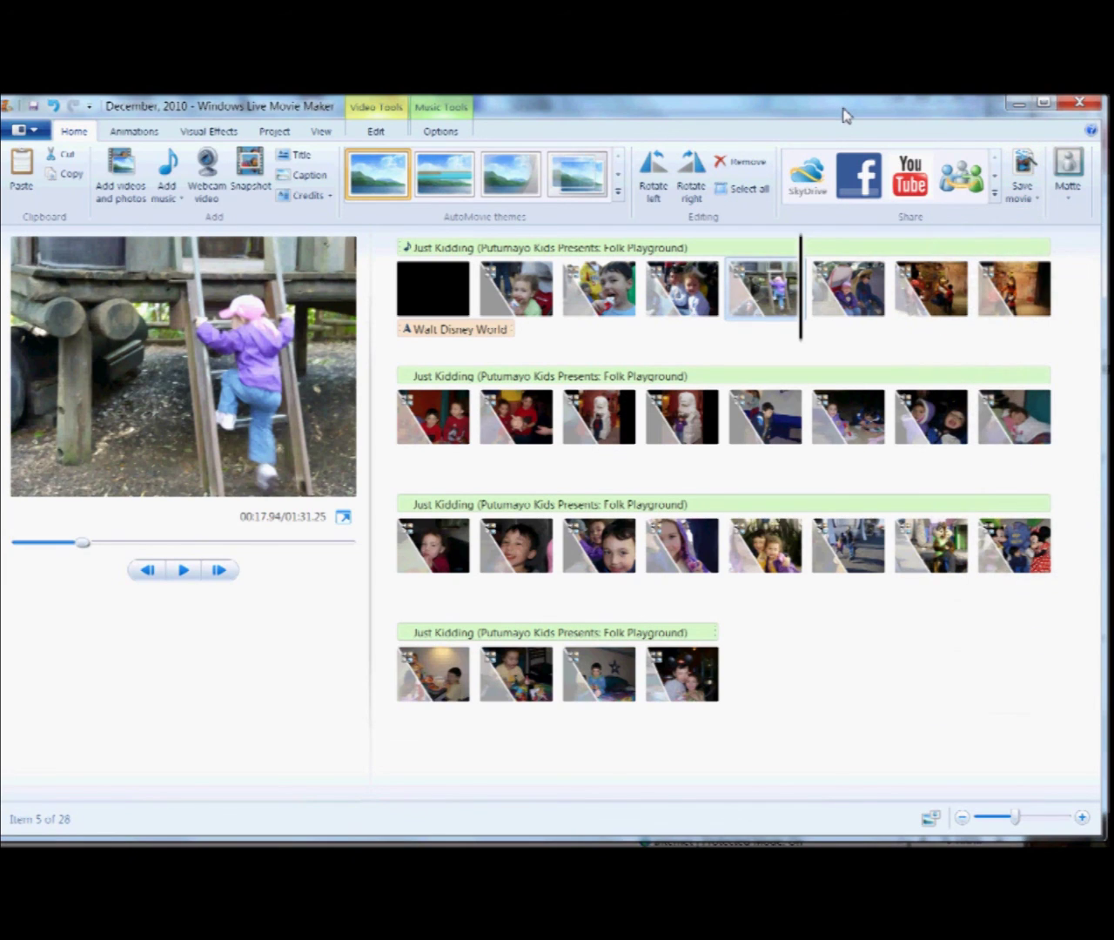